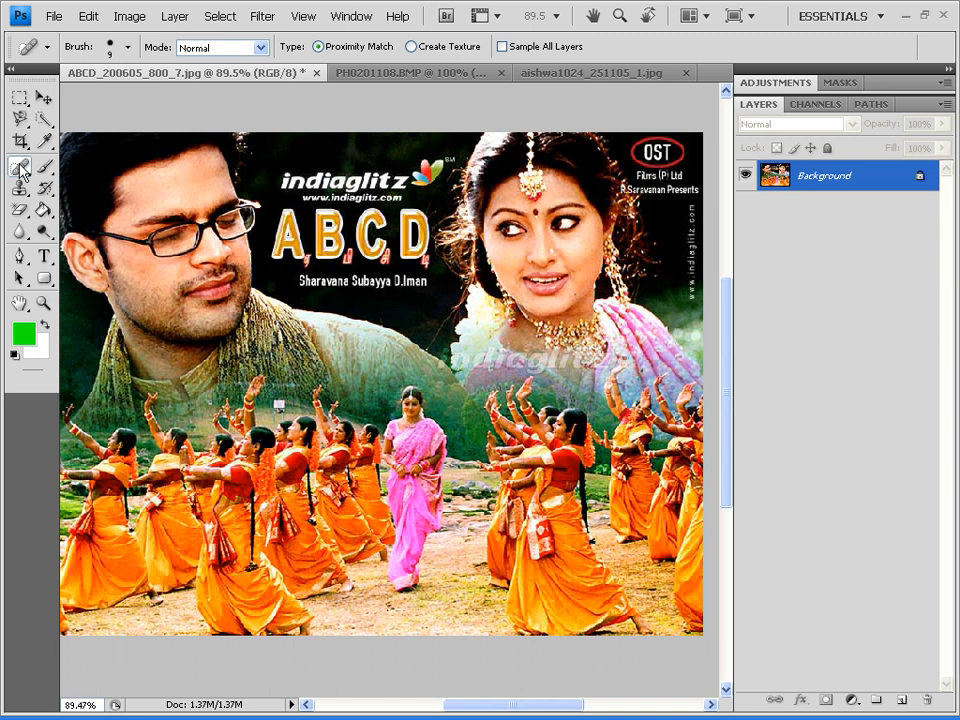
- Remove the dot on the woman's forehead, her nose stud and the mole on her chin with the Spot Healing Brush
click(27, 172)
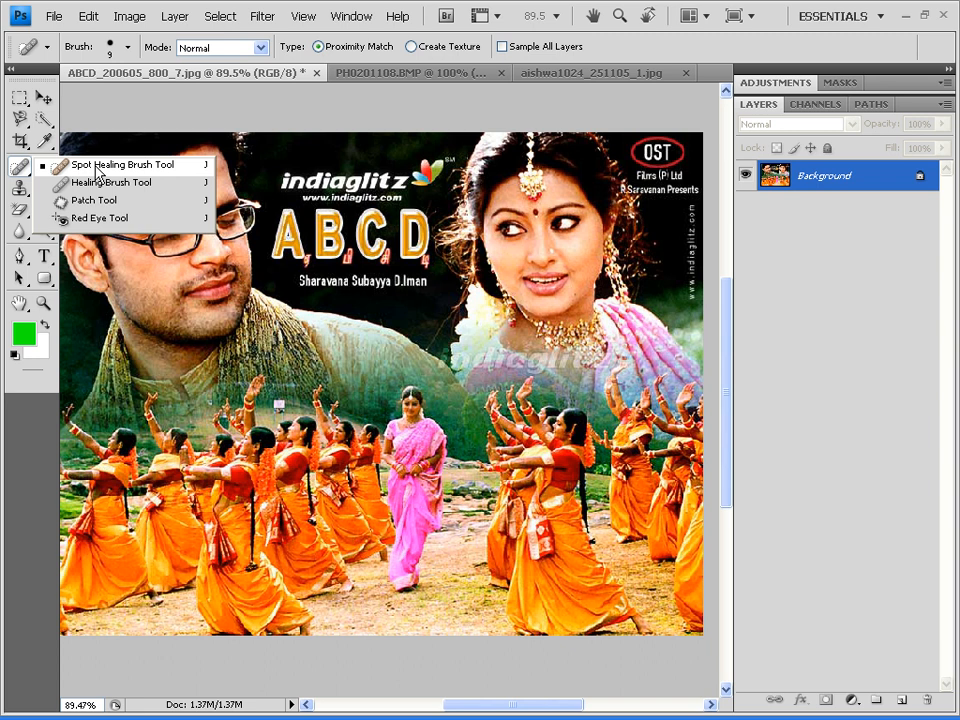
click(96, 172)
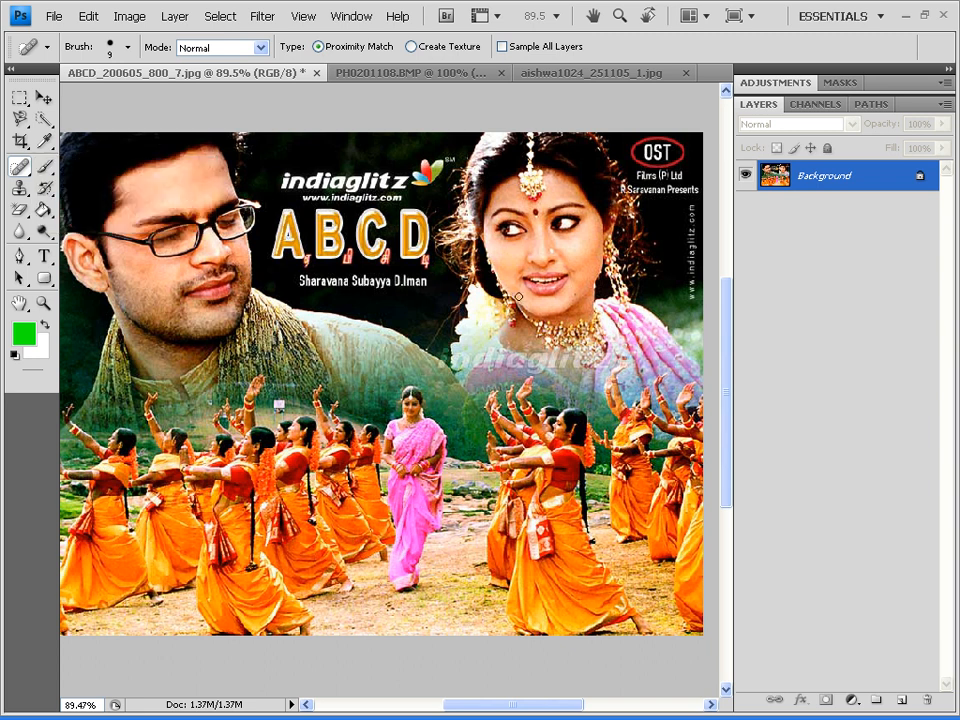
scroll(500, 283, up, 3)
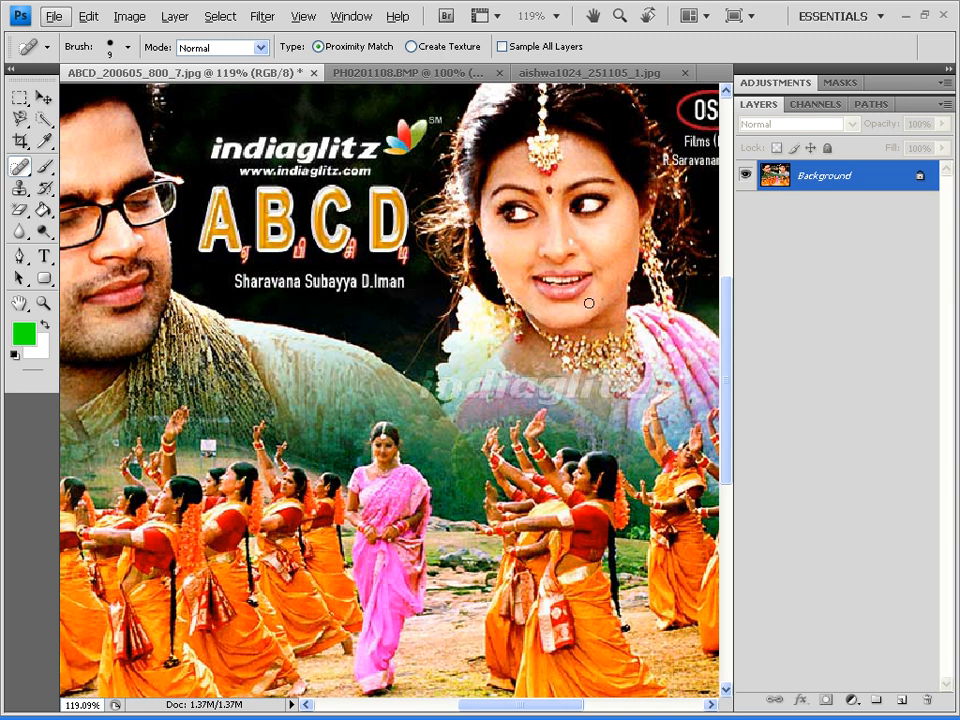
scroll(586, 299, up, 4)
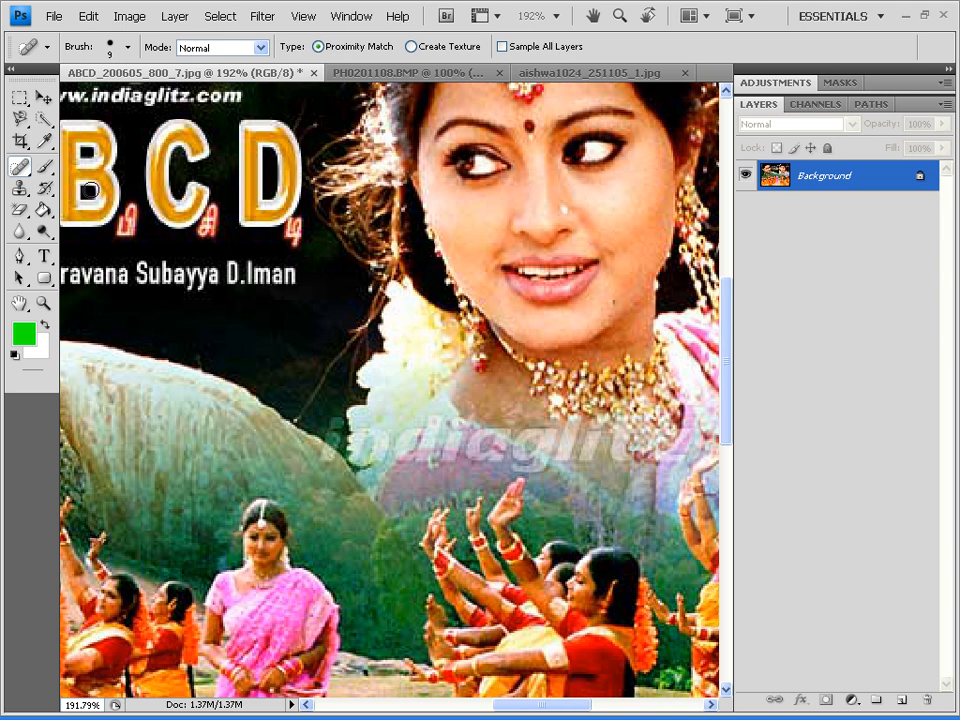
click(529, 126)
scroll(531, 155, up, 2)
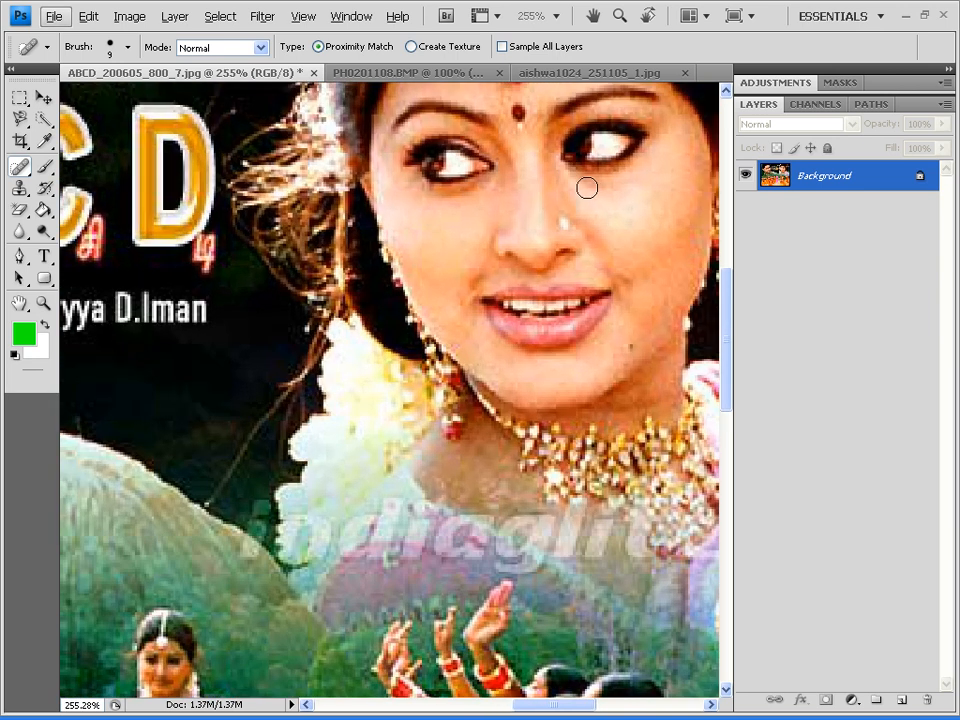
drag(561, 197, 551, 254)
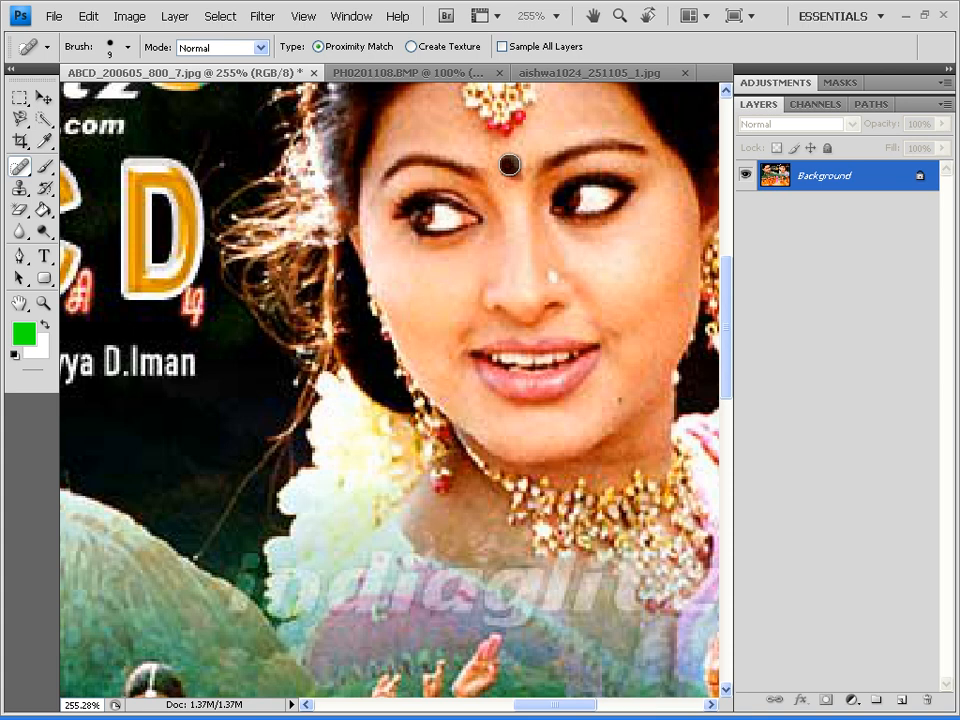
click(509, 164)
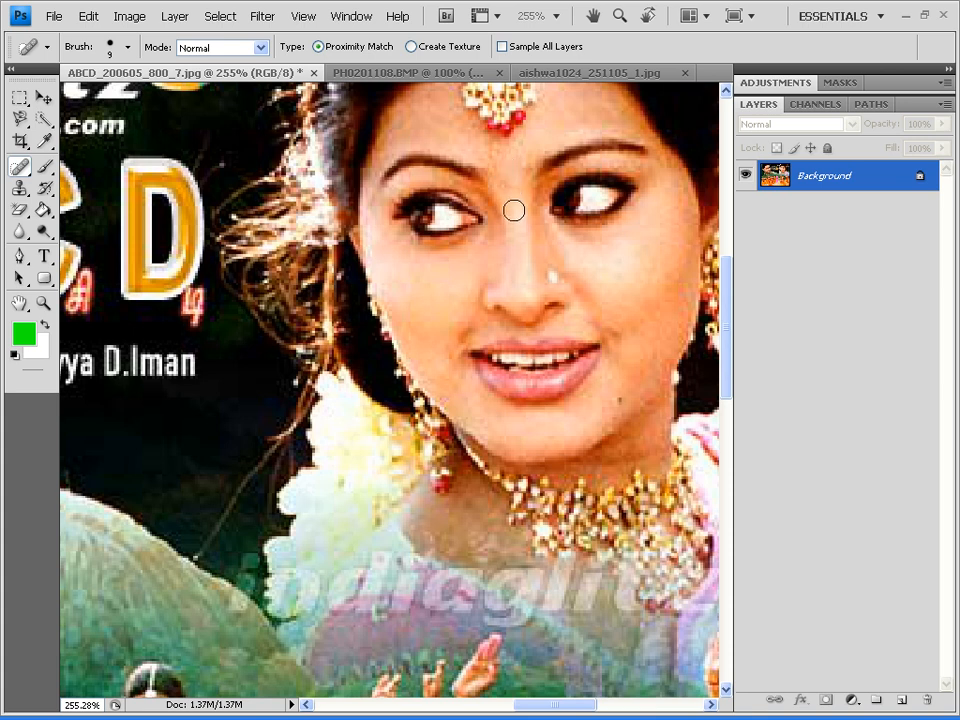
click(552, 274)
click(617, 400)
key(ctrl+0)
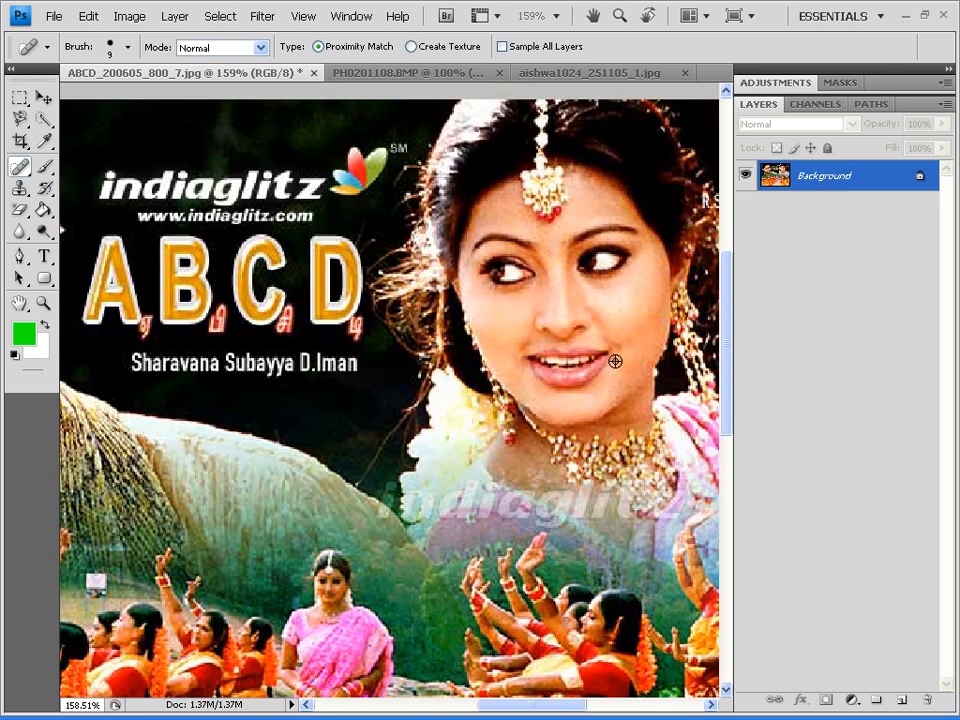
scroll(615, 361, down, 1)
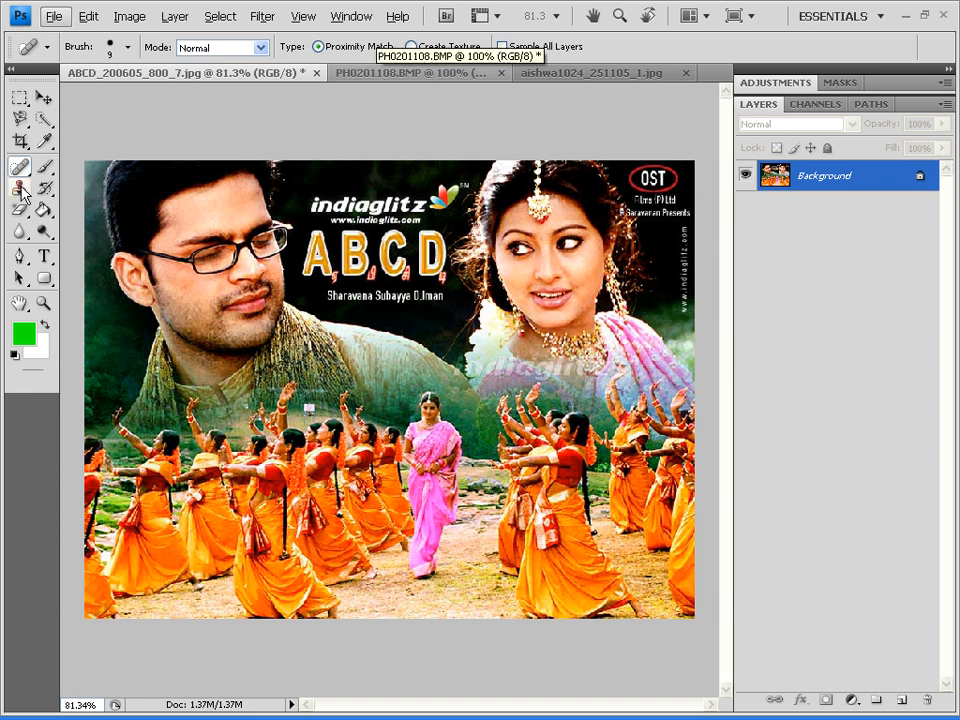
- In PH0201108.BMP, paint three copies of the left bird along the wire between the two birds with the Healing Brush
click(356, 76)
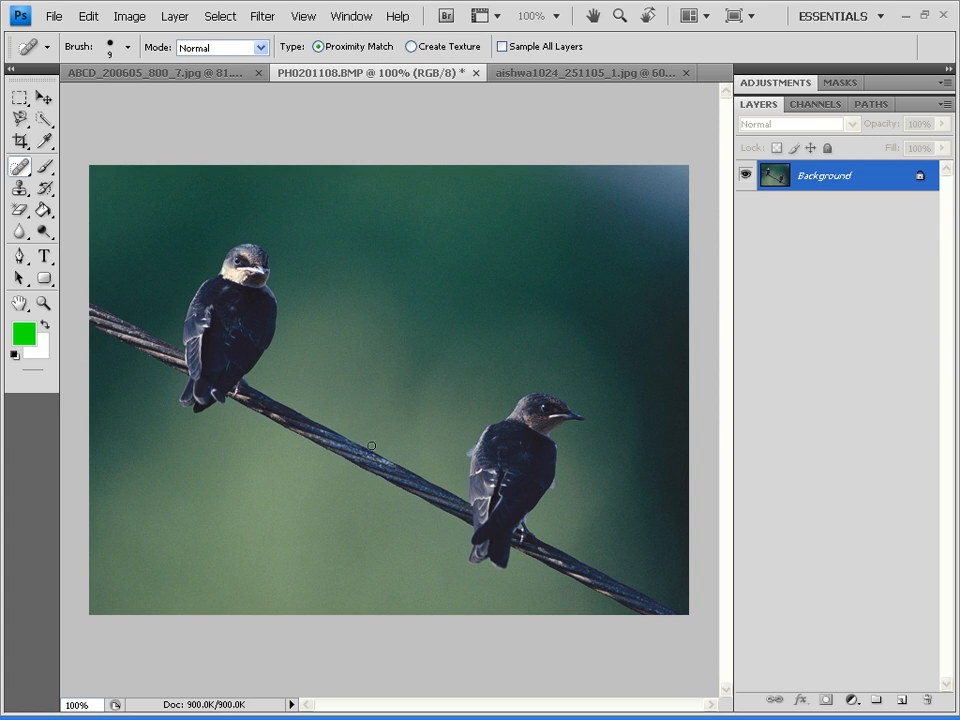
click(20, 166)
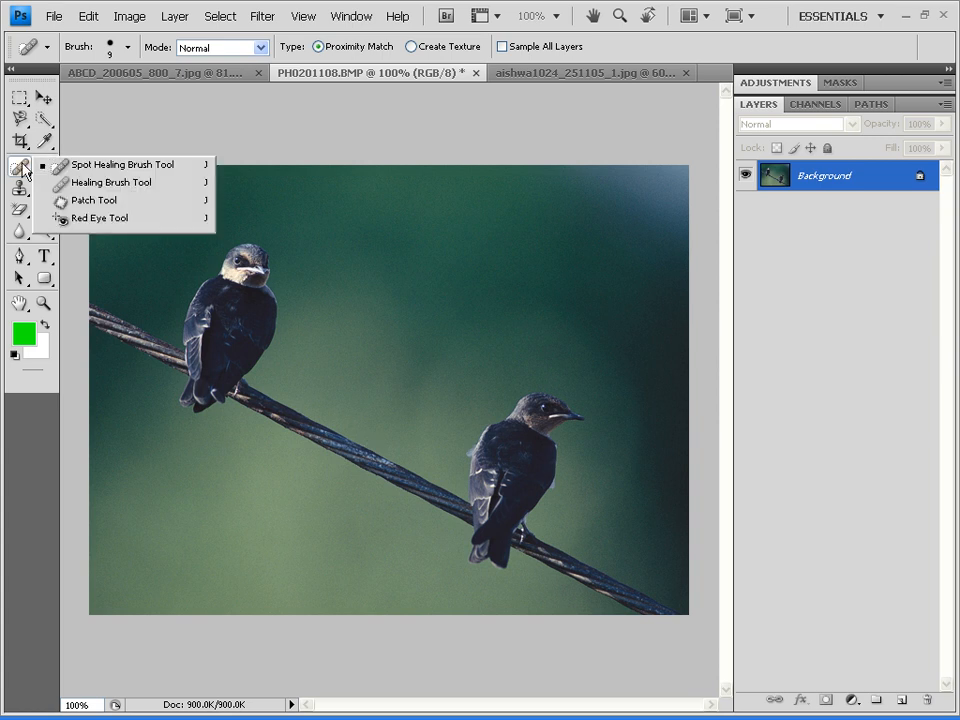
click(100, 183)
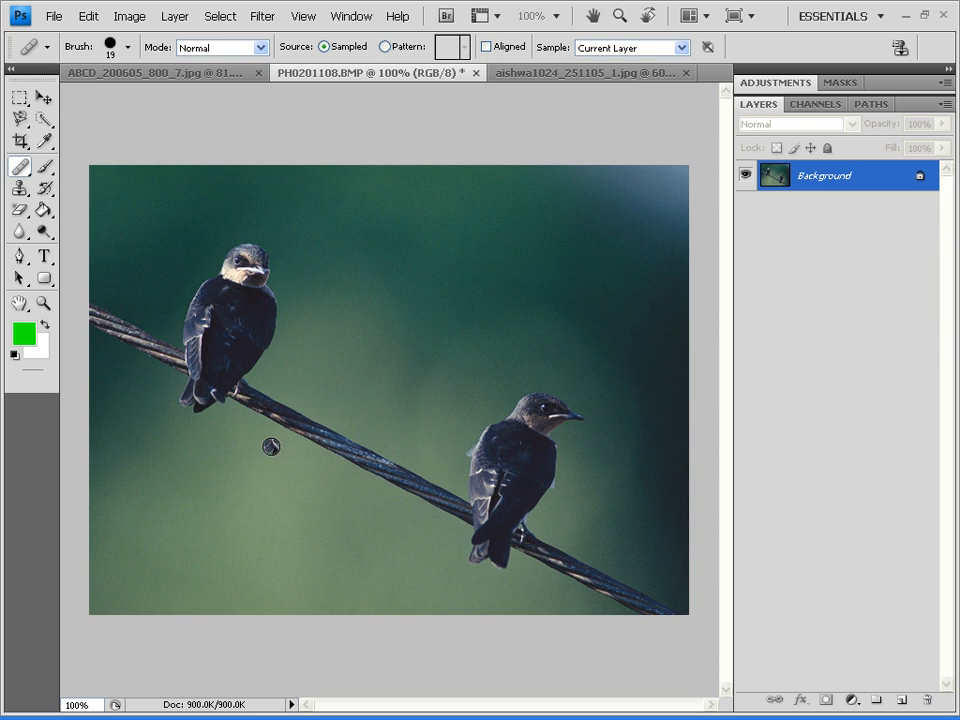
mouse_move(265, 449)
mouse_down()
mouse_move(298, 444)
mouse_move(277, 425)
mouse_move(307, 434)
mouse_move(277, 418)
mouse_move(305, 421)
mouse_move(287, 402)
mouse_move(313, 411)
mouse_move(294, 410)
mouse_move(283, 400)
mouse_move(311, 406)
mouse_move(281, 387)
mouse_move(303, 394)
mouse_move(278, 392)
mouse_move(258, 448)
mouse_move(278, 458)
mouse_move(315, 425)
mouse_move(336, 378)
mouse_move(313, 392)
mouse_move(319, 369)
mouse_move(286, 390)
mouse_move(293, 367)
mouse_move(272, 412)
mouse_move(263, 410)
mouse_move(291, 362)
mouse_move(257, 428)
mouse_move(292, 372)
mouse_move(320, 351)
mouse_move(327, 305)
mouse_move(315, 307)
mouse_move(317, 320)
mouse_move(285, 355)
mouse_move(273, 389)
mouse_move(280, 348)
mouse_move(268, 365)
mouse_move(272, 356)
mouse_move(277, 369)
mouse_move(272, 345)
mouse_move(259, 426)
mouse_move(303, 362)
mouse_move(301, 308)
mouse_move(330, 305)
mouse_move(293, 331)
mouse_move(320, 313)
mouse_move(345, 325)
mouse_move(323, 408)
mouse_move(339, 381)
mouse_move(320, 413)
mouse_move(257, 453)
mouse_move(243, 433)
mouse_move(320, 300)
mouse_move(332, 335)
mouse_move(321, 409)
mouse_up()
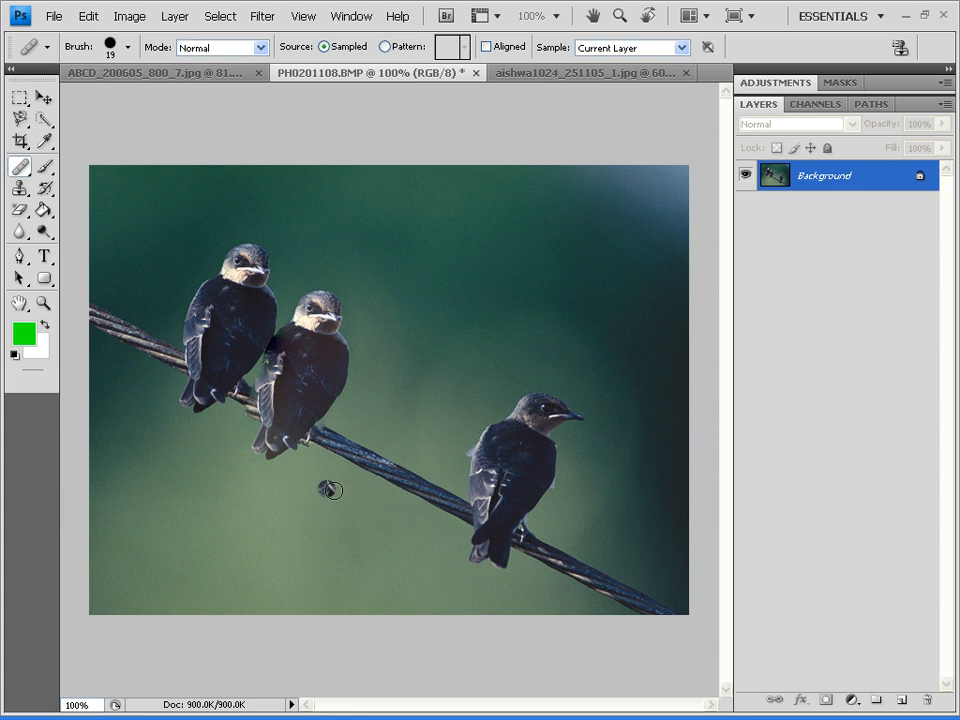
mouse_move(339, 493)
mouse_down()
mouse_move(348, 461)
mouse_move(358, 469)
mouse_move(336, 459)
mouse_move(336, 488)
mouse_move(358, 483)
mouse_move(388, 430)
mouse_move(350, 458)
mouse_move(388, 419)
mouse_move(367, 450)
mouse_move(384, 412)
mouse_move(345, 453)
mouse_move(344, 435)
mouse_move(365, 407)
mouse_move(337, 439)
mouse_move(335, 477)
mouse_move(341, 428)
mouse_move(381, 394)
mouse_move(353, 399)
mouse_move(343, 417)
mouse_move(374, 390)
mouse_move(354, 393)
mouse_move(340, 421)
mouse_move(372, 382)
mouse_move(348, 388)
mouse_move(338, 407)
mouse_move(338, 420)
mouse_move(344, 400)
mouse_move(342, 455)
mouse_move(381, 362)
mouse_move(399, 345)
mouse_move(385, 377)
mouse_move(409, 344)
mouse_move(396, 413)
mouse_move(382, 401)
mouse_move(386, 345)
mouse_move(373, 361)
mouse_move(373, 371)
mouse_move(383, 346)
mouse_move(405, 341)
mouse_move(403, 427)
mouse_move(406, 398)
mouse_move(415, 419)
mouse_move(327, 482)
mouse_up()
mouse_move(328, 475)
mouse_down()
mouse_move(361, 502)
mouse_move(421, 449)
mouse_move(423, 436)
mouse_move(402, 452)
mouse_move(421, 411)
mouse_move(427, 358)
mouse_move(455, 380)
mouse_move(447, 402)
mouse_move(434, 384)
mouse_move(433, 439)
mouse_move(434, 423)
mouse_move(479, 404)
mouse_move(458, 386)
mouse_move(476, 380)
mouse_move(494, 411)
mouse_move(463, 441)
mouse_move(465, 415)
mouse_move(437, 461)
mouse_move(445, 427)
mouse_move(428, 469)
mouse_move(393, 506)
mouse_move(423, 535)
mouse_move(412, 506)
mouse_move(436, 518)
mouse_move(442, 534)
mouse_move(406, 547)
mouse_move(434, 550)
mouse_move(398, 543)
mouse_move(402, 507)
mouse_move(382, 497)
mouse_move(440, 536)
mouse_move(426, 547)
mouse_move(406, 548)
mouse_move(449, 529)
mouse_move(457, 509)
mouse_move(429, 495)
mouse_move(427, 482)
mouse_move(458, 485)
mouse_move(466, 452)
mouse_move(459, 457)
mouse_move(478, 441)
mouse_move(476, 482)
mouse_move(450, 534)
mouse_move(414, 440)
mouse_move(466, 392)
mouse_up()
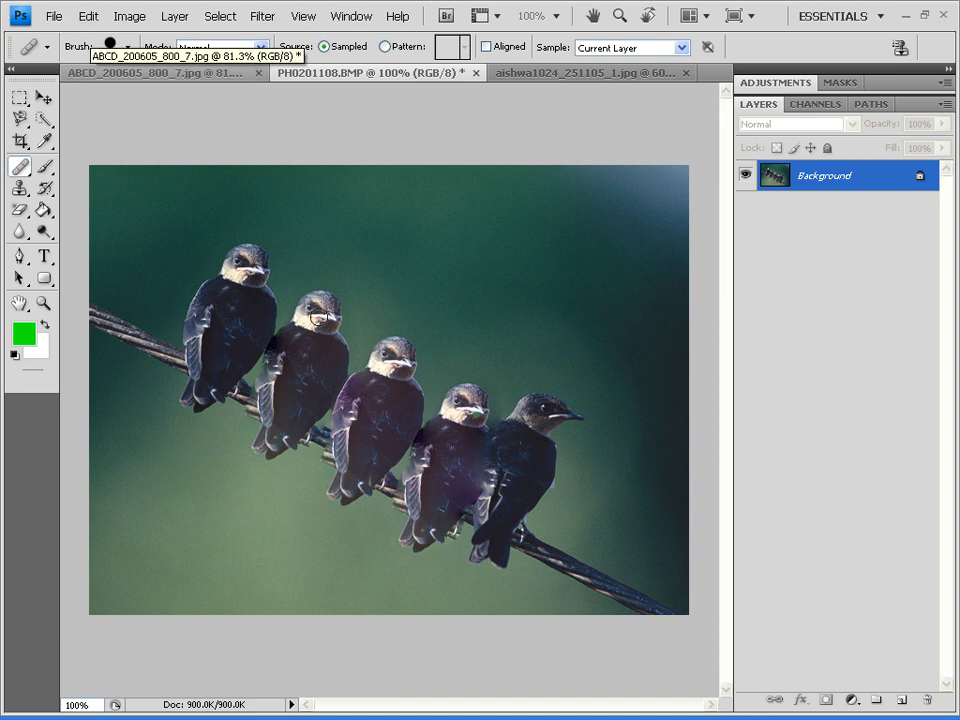
click(507, 256)
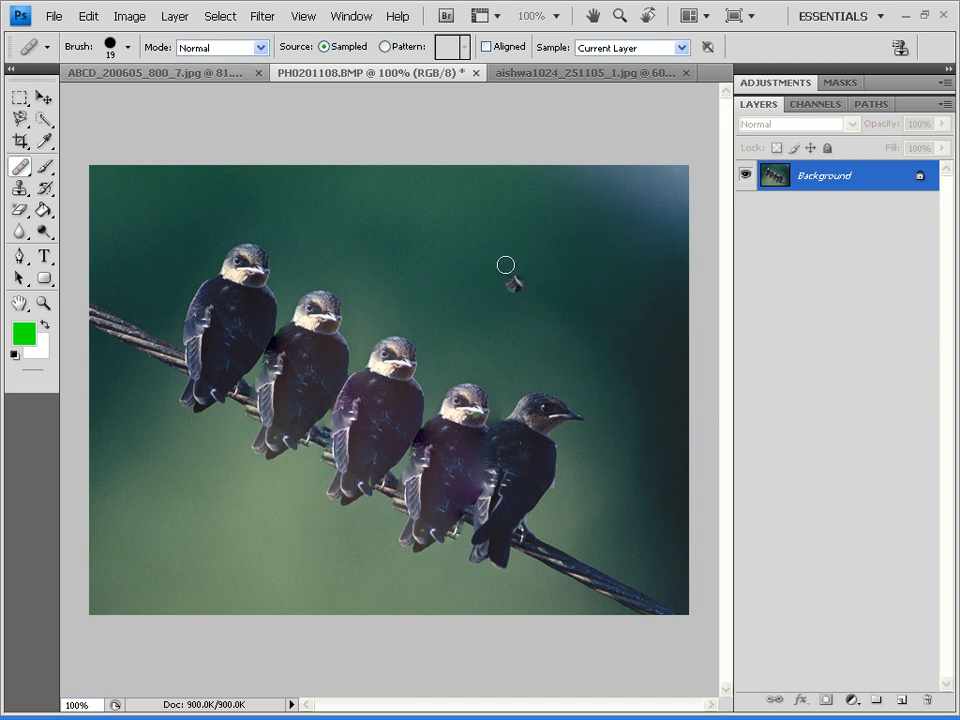
- In aishwa1024_251105_1.jpg, outline the blue upper-left corner of the image with the Patch tool and patch it with the woman's face
click(20, 168)
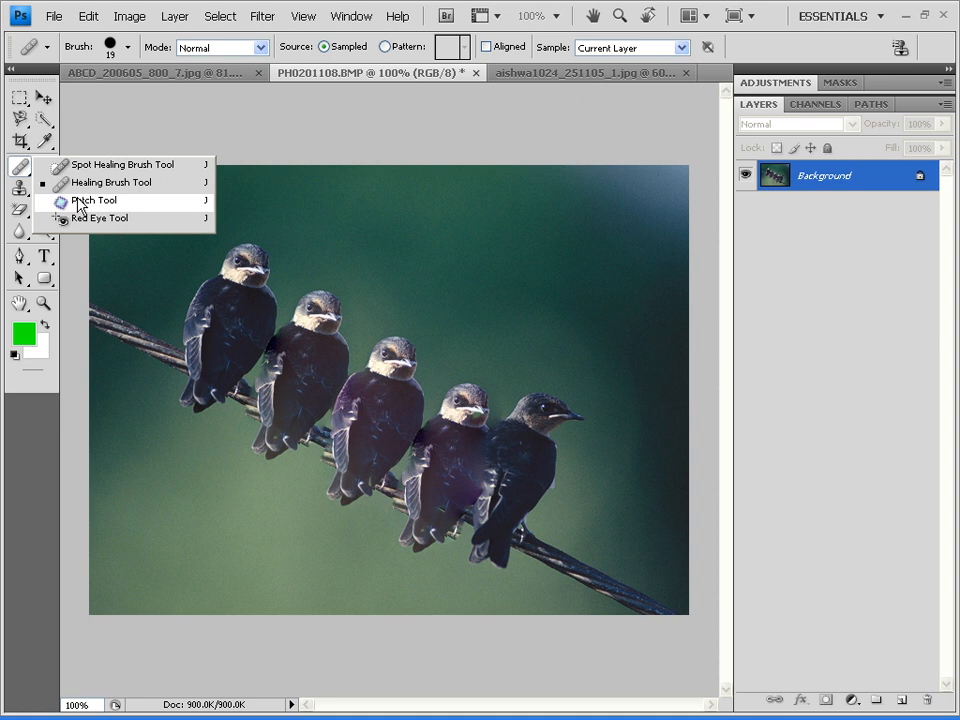
click(559, 72)
click(559, 74)
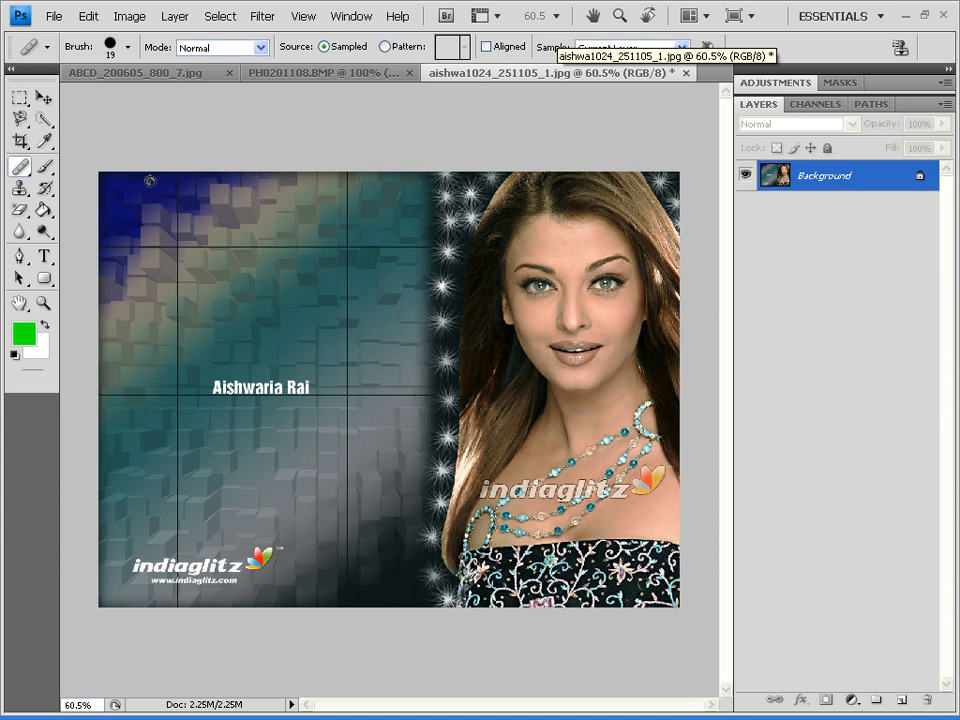
right_click(19, 166)
click(90, 200)
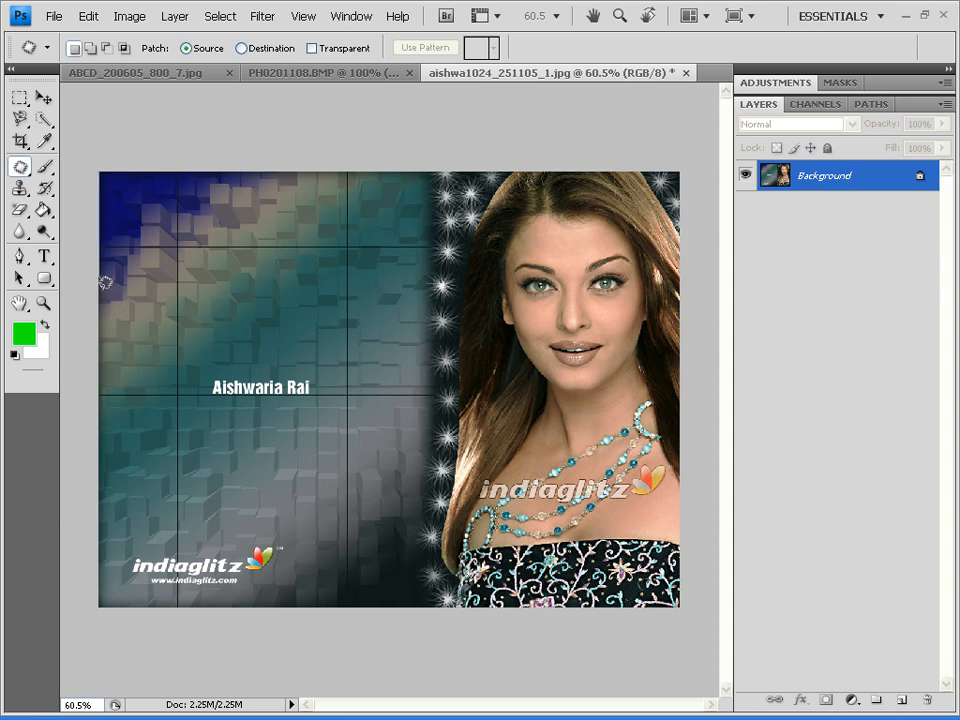
mouse_move(132, 321)
mouse_down()
mouse_move(232, 322)
mouse_move(264, 288)
mouse_move(273, 250)
mouse_move(259, 166)
mouse_move(120, 165)
mouse_up()
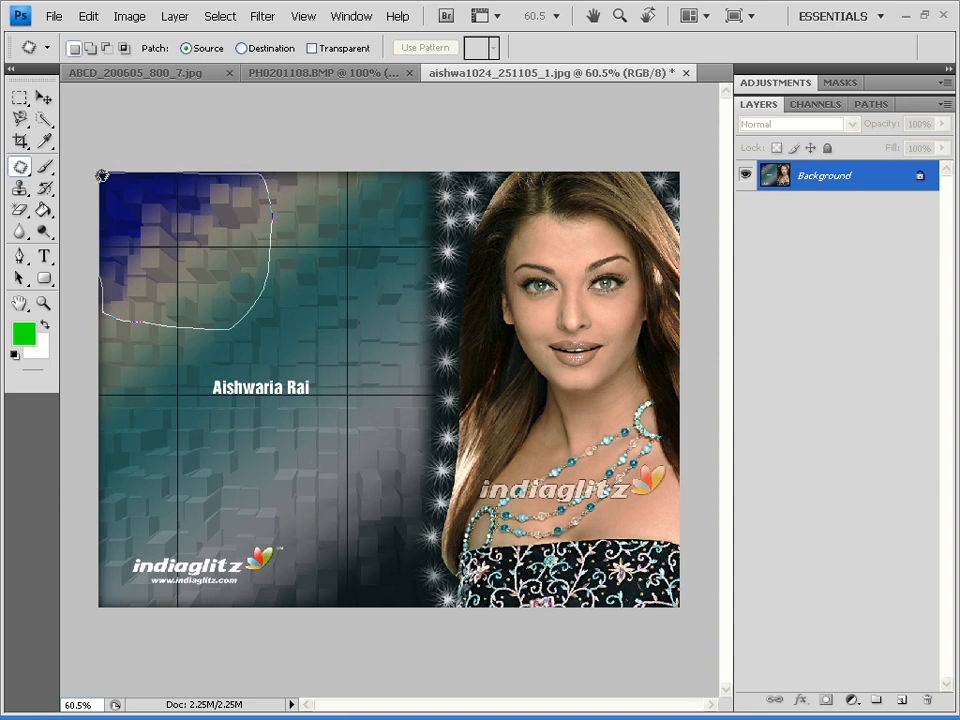
drag(101, 271, 102, 296)
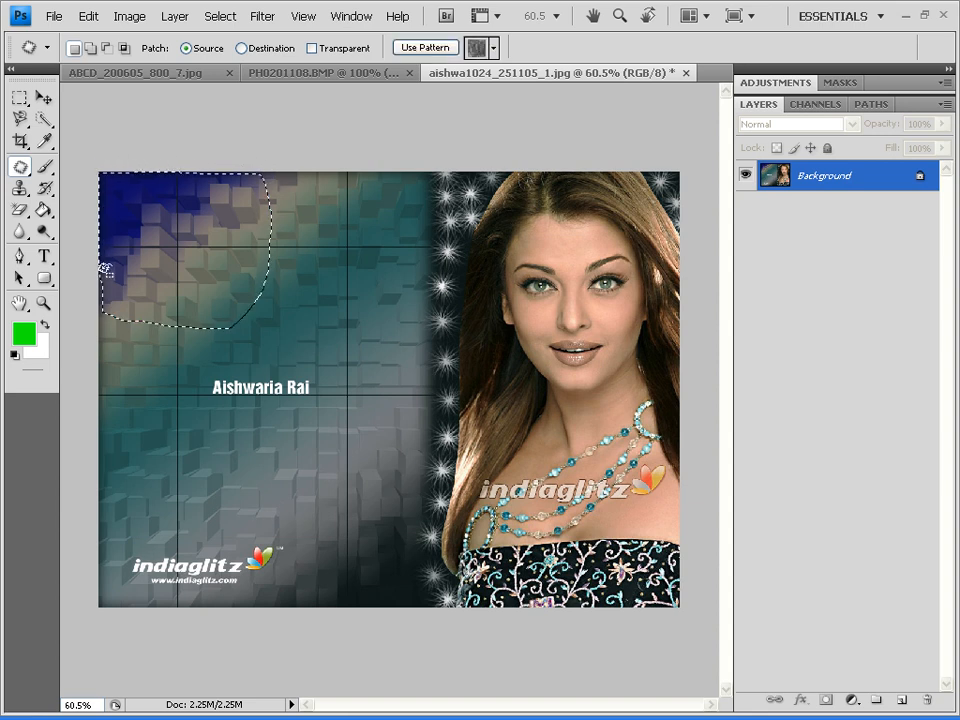
drag(251, 231, 632, 276)
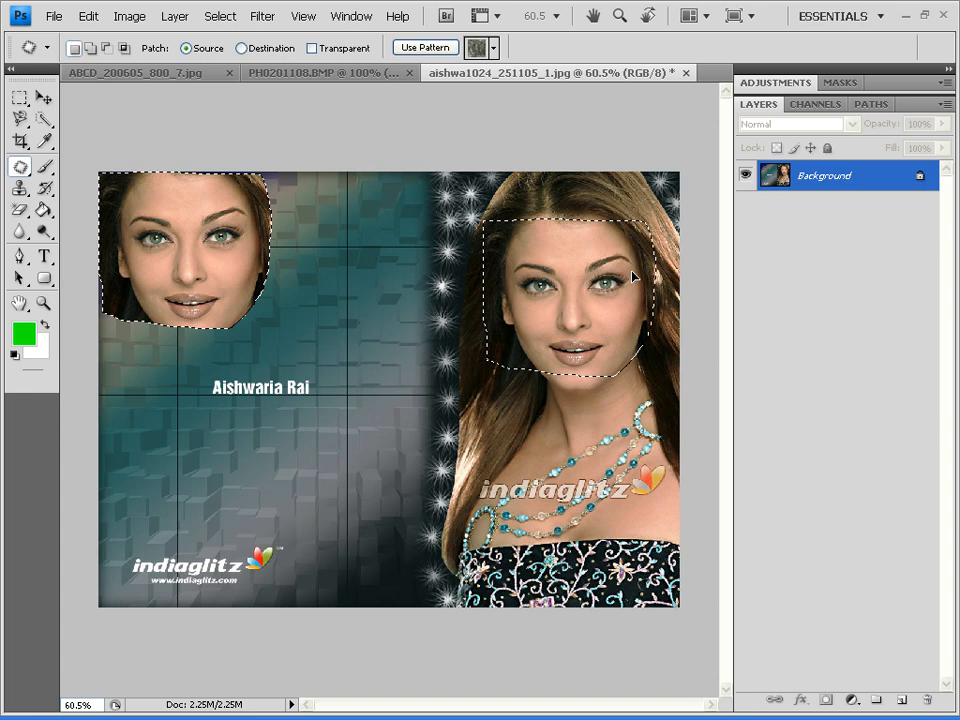
drag(632, 276, 632, 276)
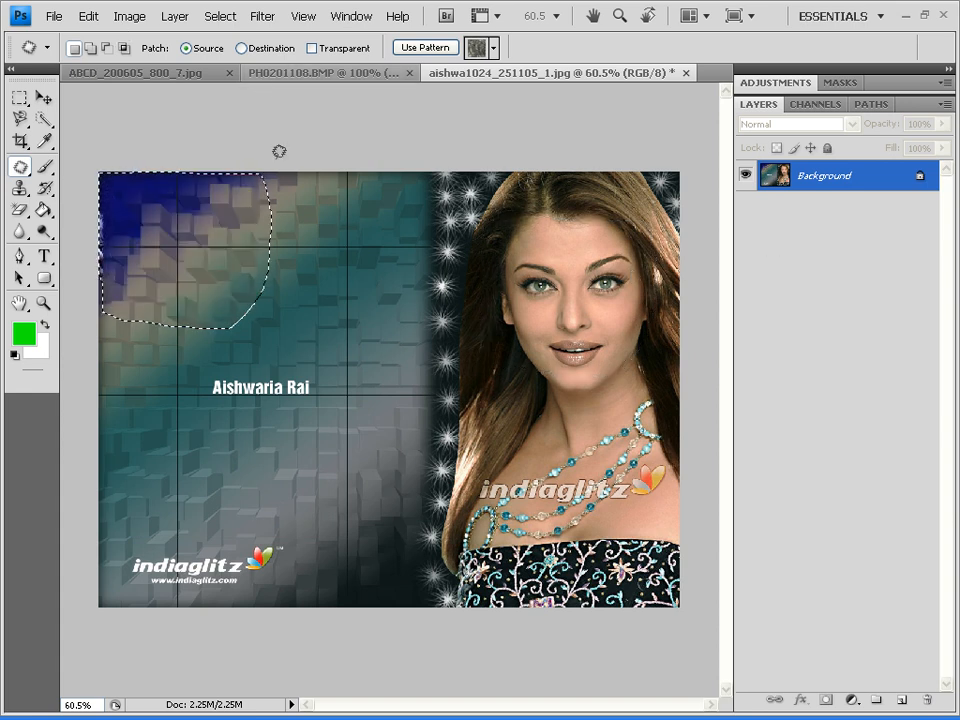
drag(264, 271, 642, 322)
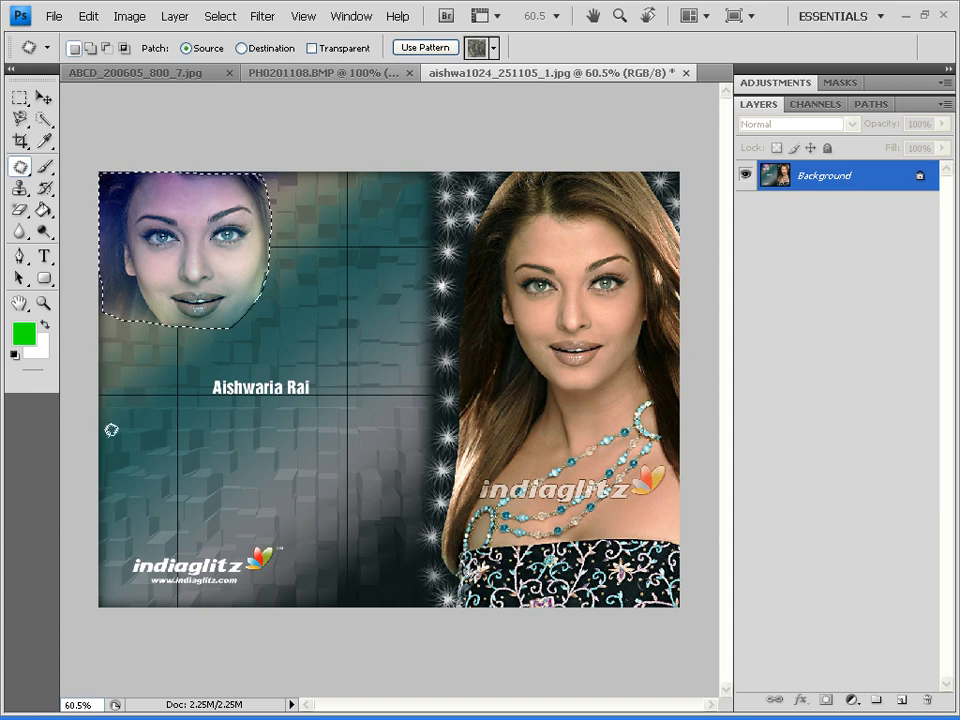
- Outline the background between the patched face and the column of stars and patch it with the woman's face
click(288, 192)
drag(290, 320, 417, 341)
drag(439, 298, 438, 235)
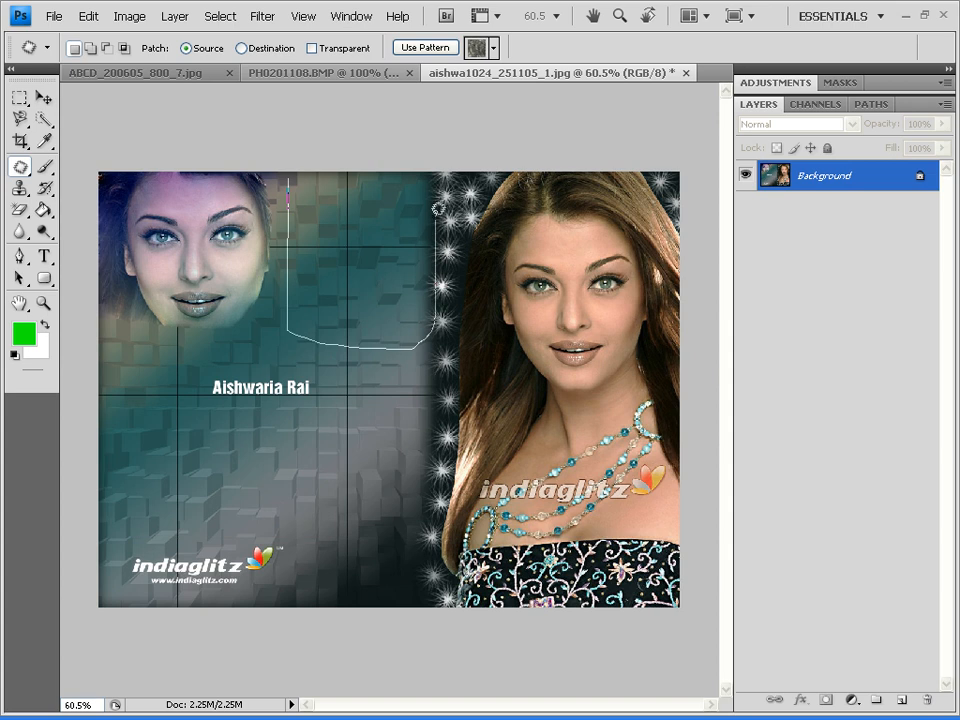
mouse_move(435, 177)
mouse_down()
mouse_move(328, 156)
mouse_move(288, 172)
mouse_up()
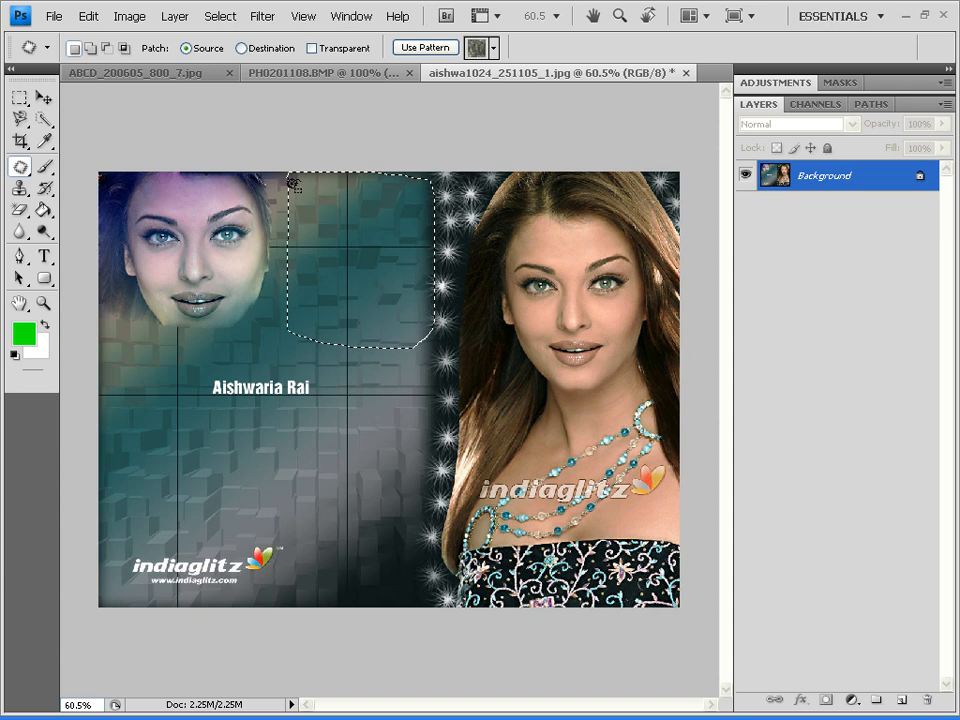
drag(290, 181, 505, 218)
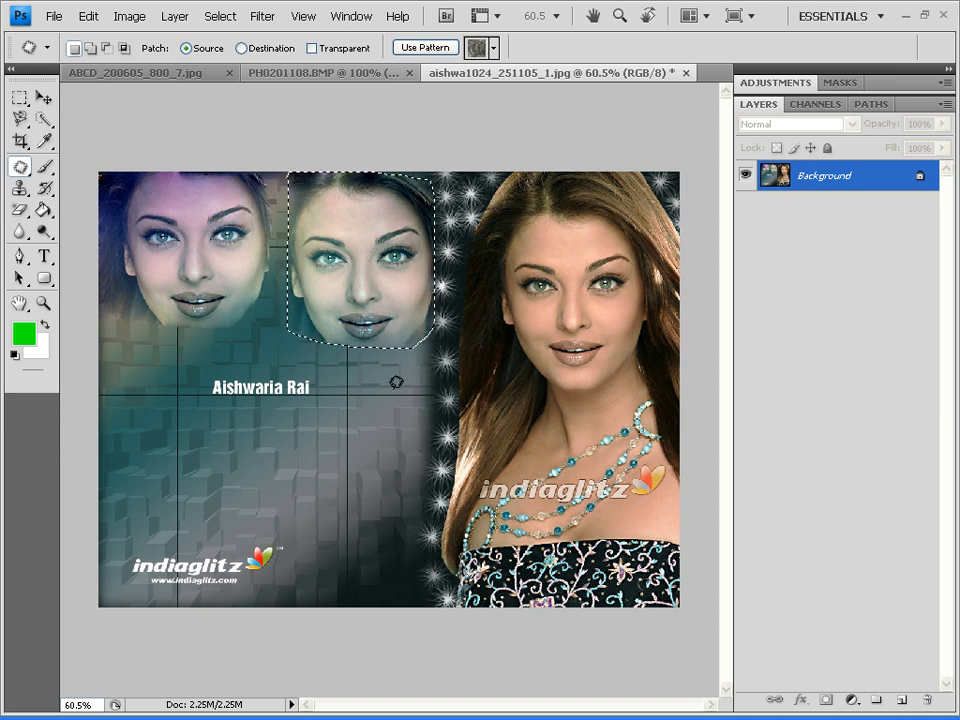
- Reshape the selection around the second patched face by adding an area below, subtracting one across the cheek, and intersecting around the eye
click(90, 48)
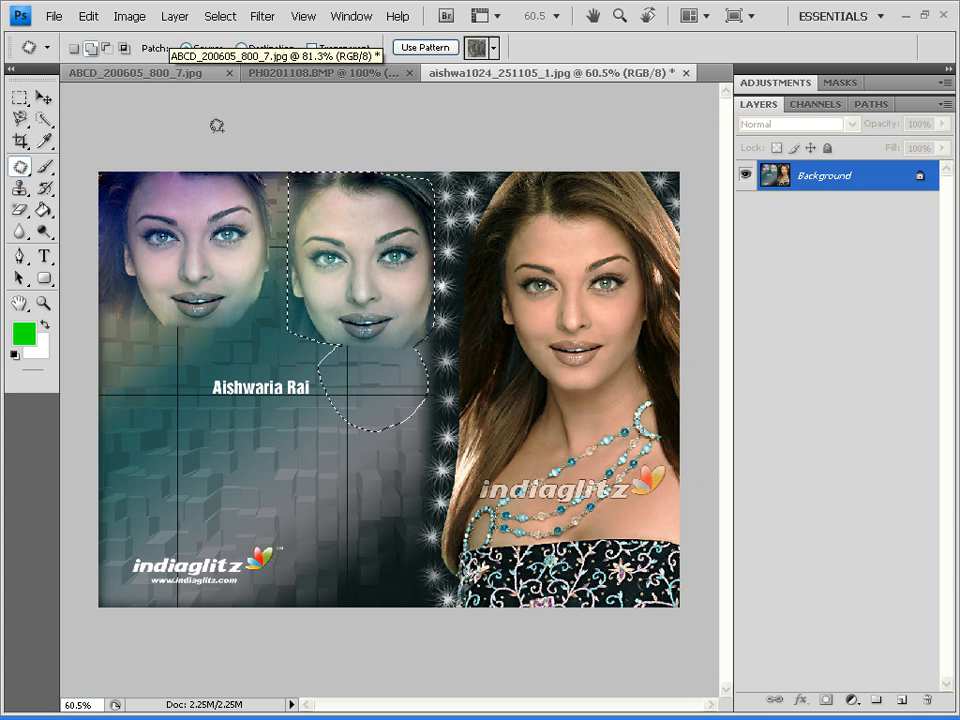
click(107, 47)
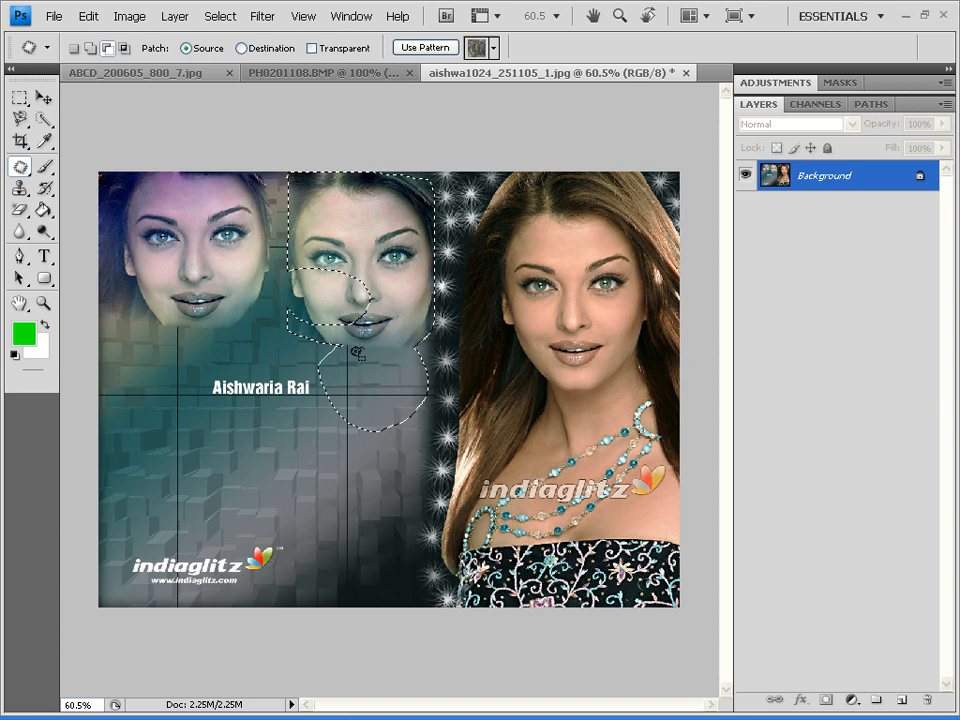
click(124, 47)
mouse_move(303, 212)
mouse_down()
mouse_move(317, 274)
mouse_move(298, 232)
mouse_up()
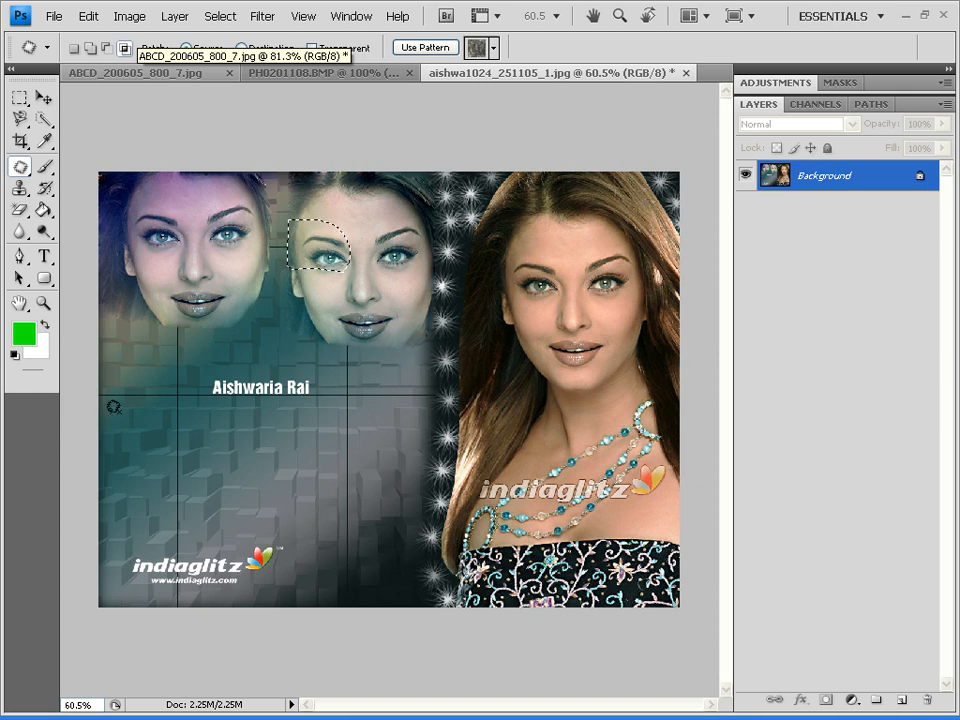
- Outline the background area below the first patched face, over the name text, and fill it with the light orange pattern
mouse_move(116, 460)
mouse_down()
mouse_move(118, 390)
mouse_move(161, 364)
mouse_move(223, 358)
mouse_move(274, 385)
mouse_move(284, 406)
mouse_move(270, 464)
mouse_move(169, 485)
mouse_move(118, 458)
mouse_up()
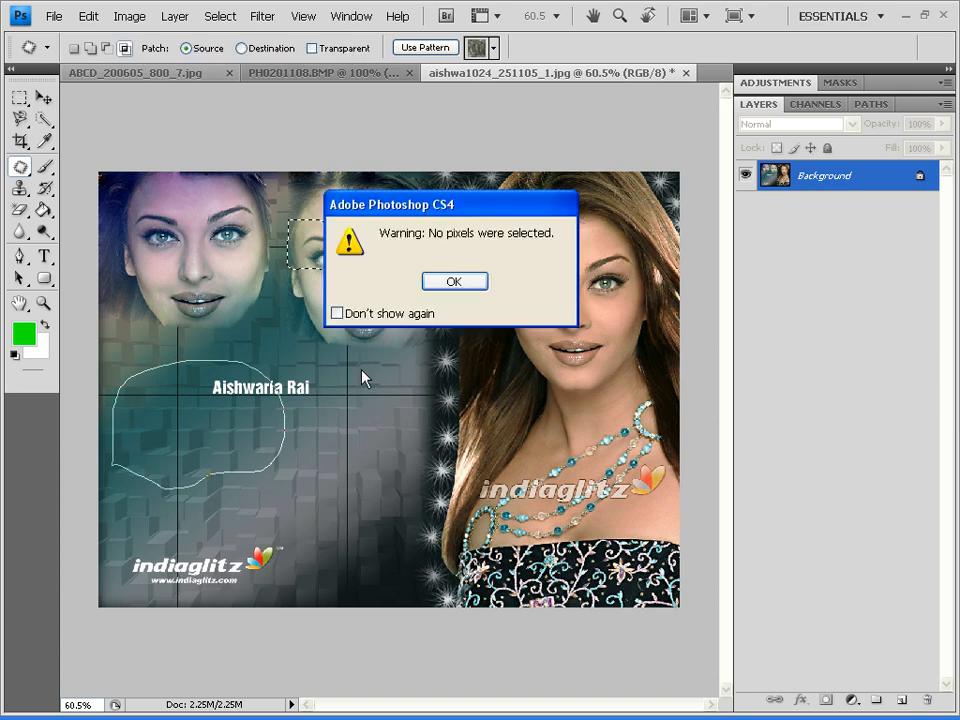
click(456, 281)
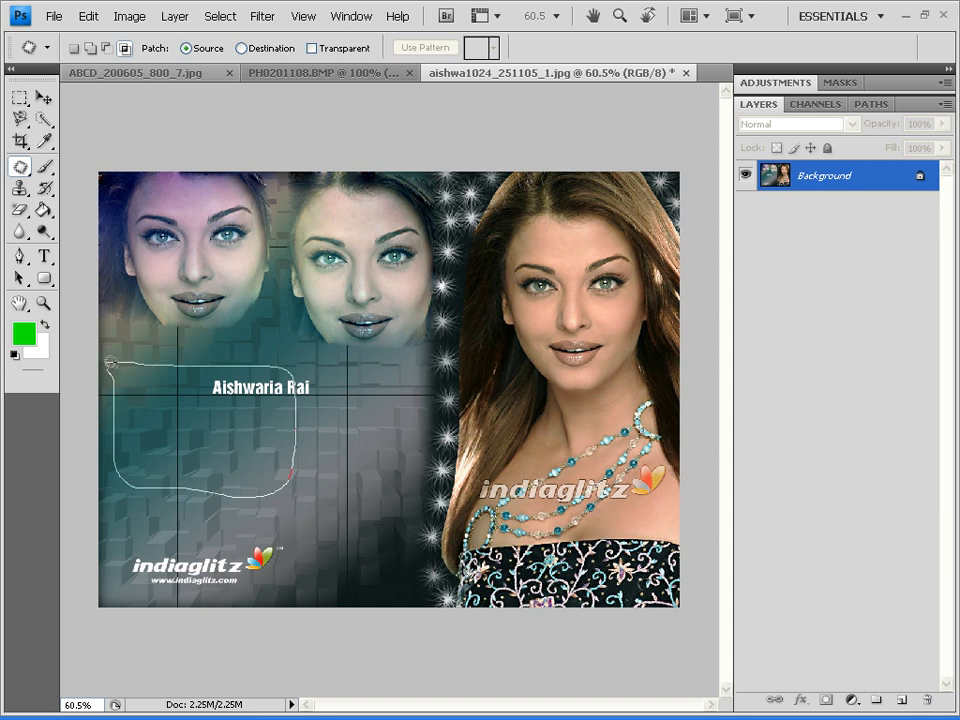
drag(110, 358, 108, 359)
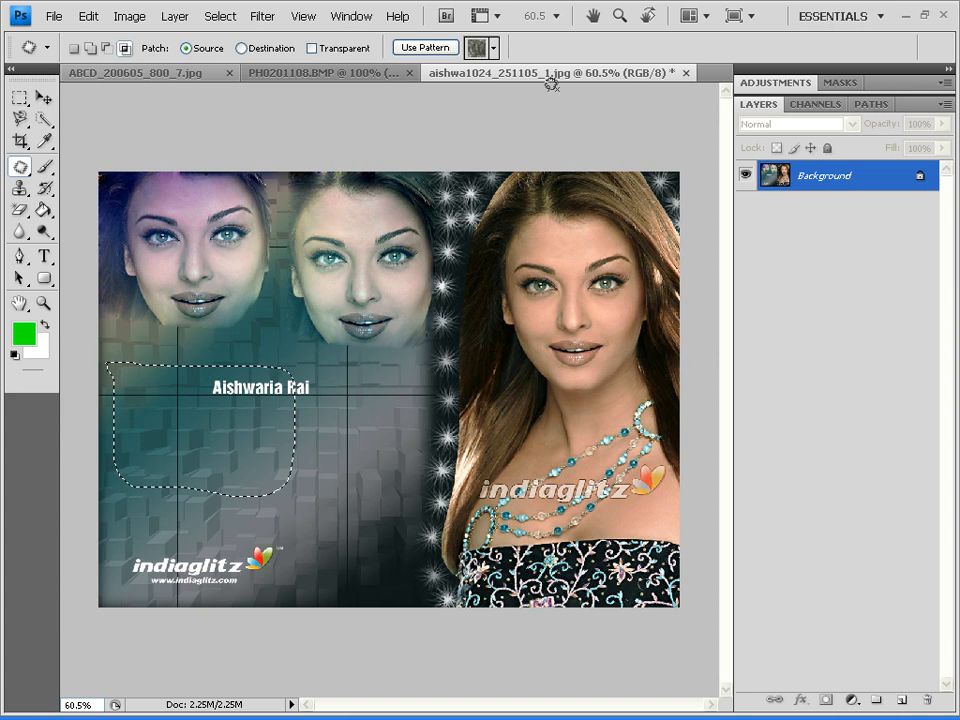
click(493, 48)
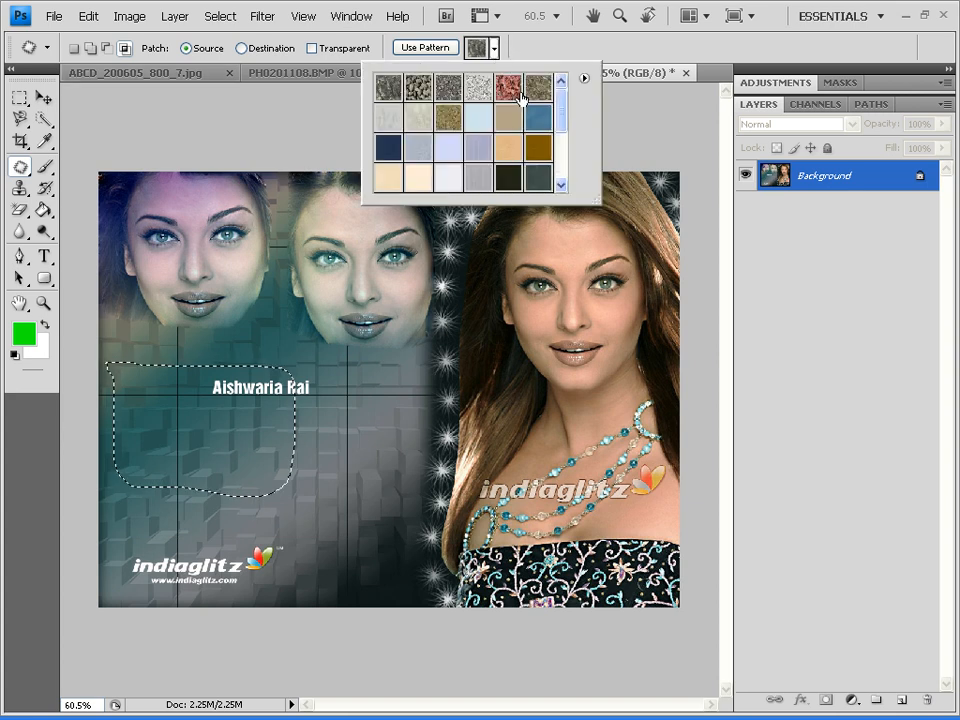
click(514, 150)
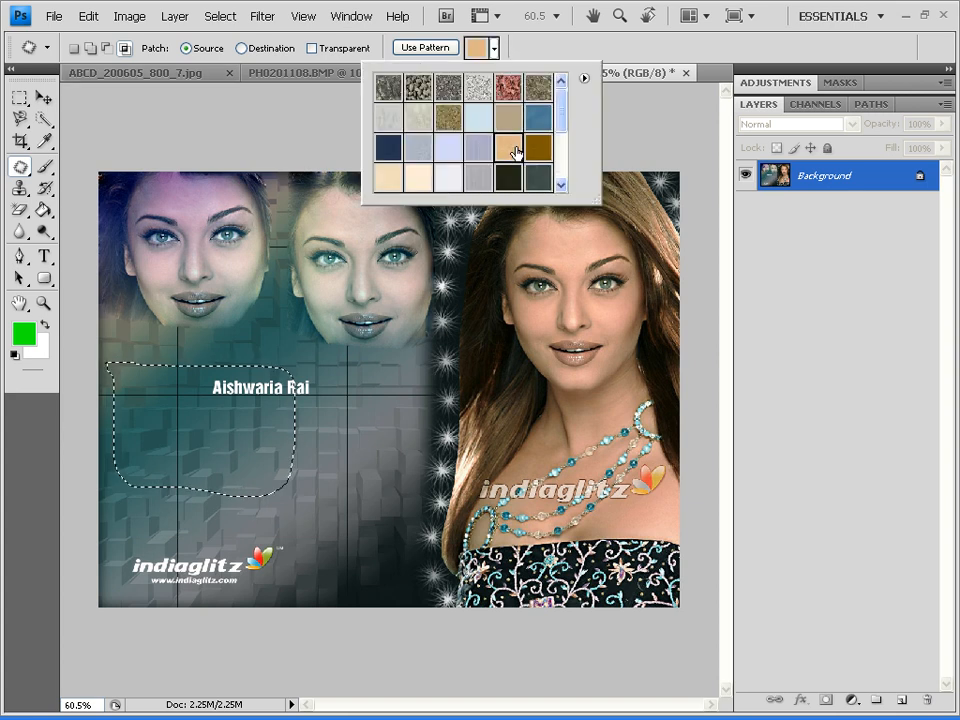
click(426, 47)
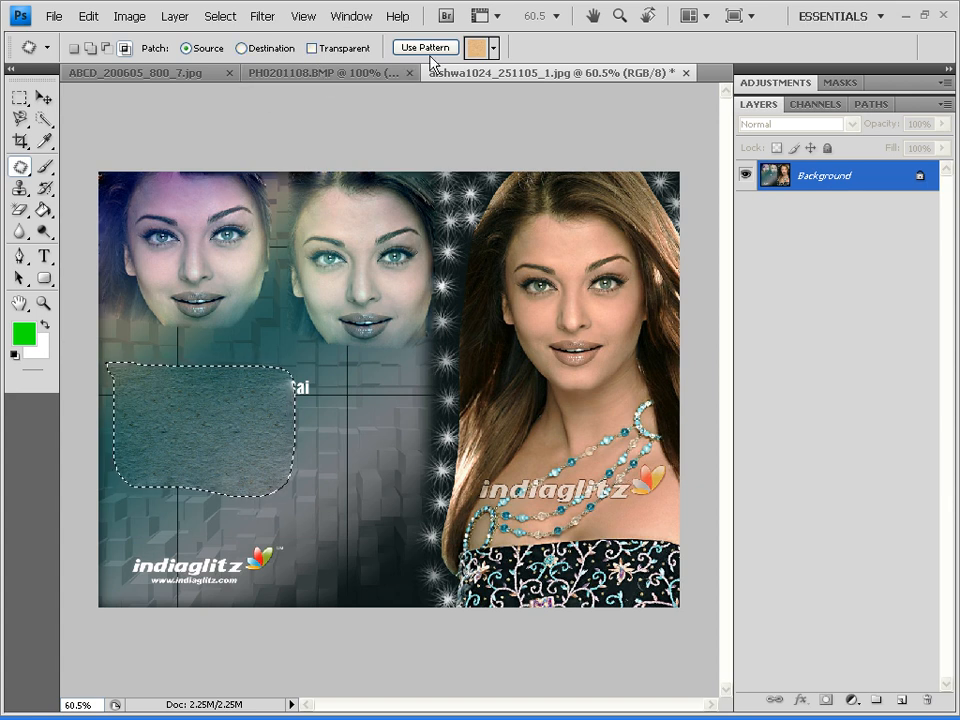
- Switch to the Red Eye tool for the large face of the woman and set the pupil size to 36%
click(20, 166)
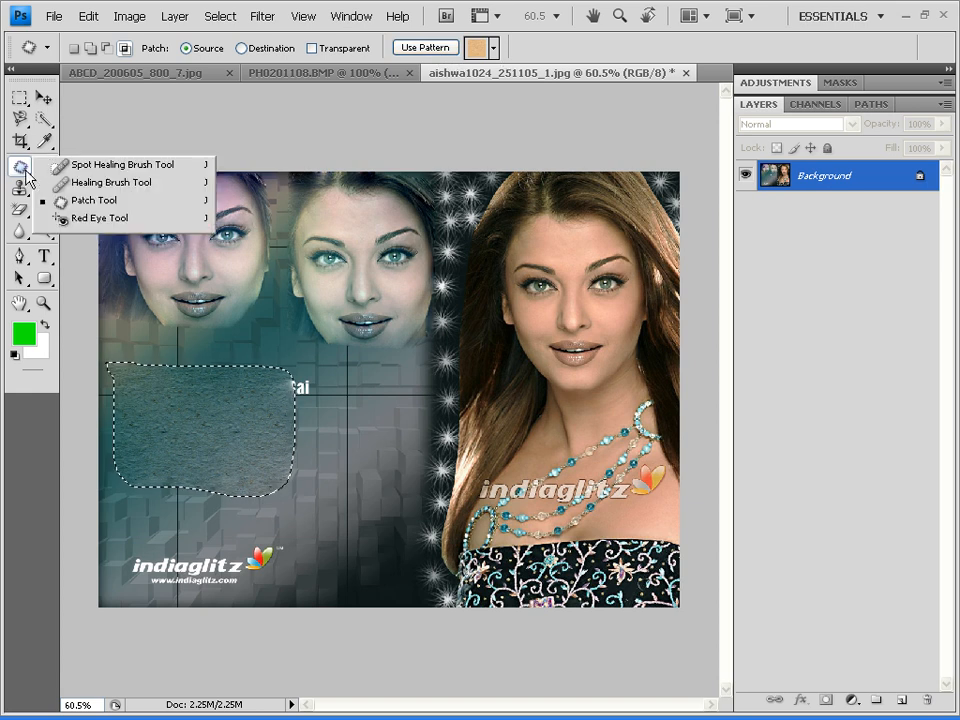
click(113, 219)
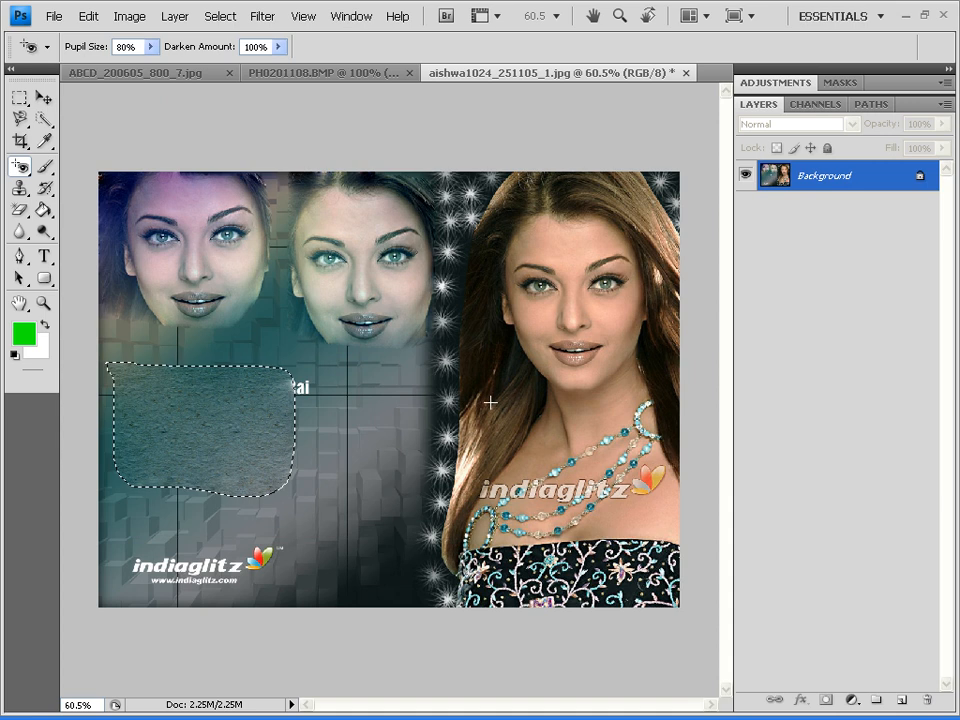
scroll(604, 414, up, 3)
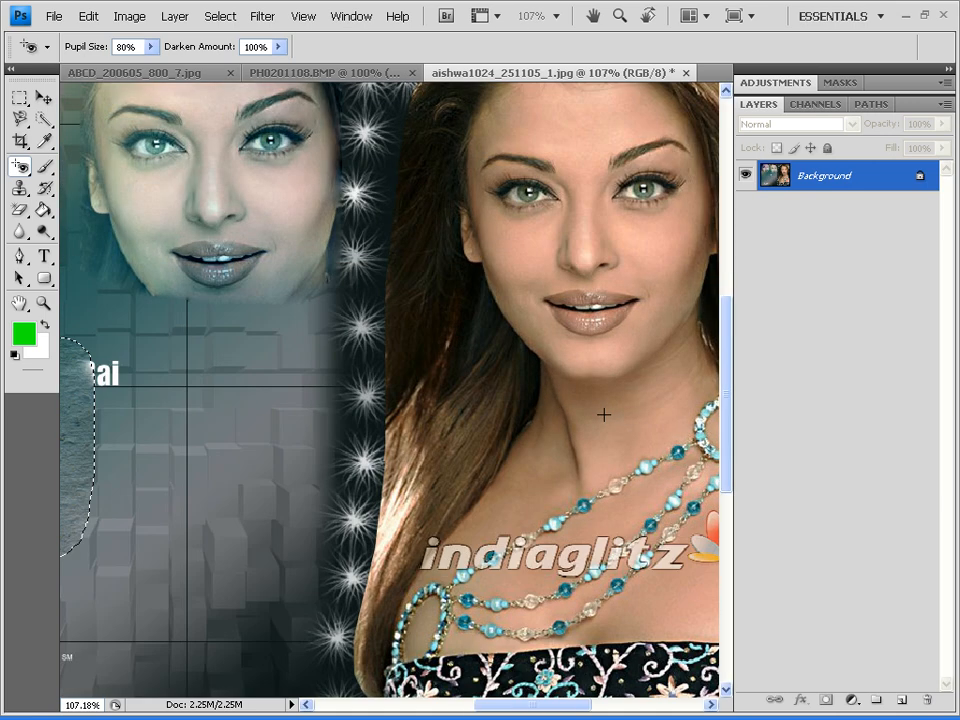
scroll(574, 467, up, 2)
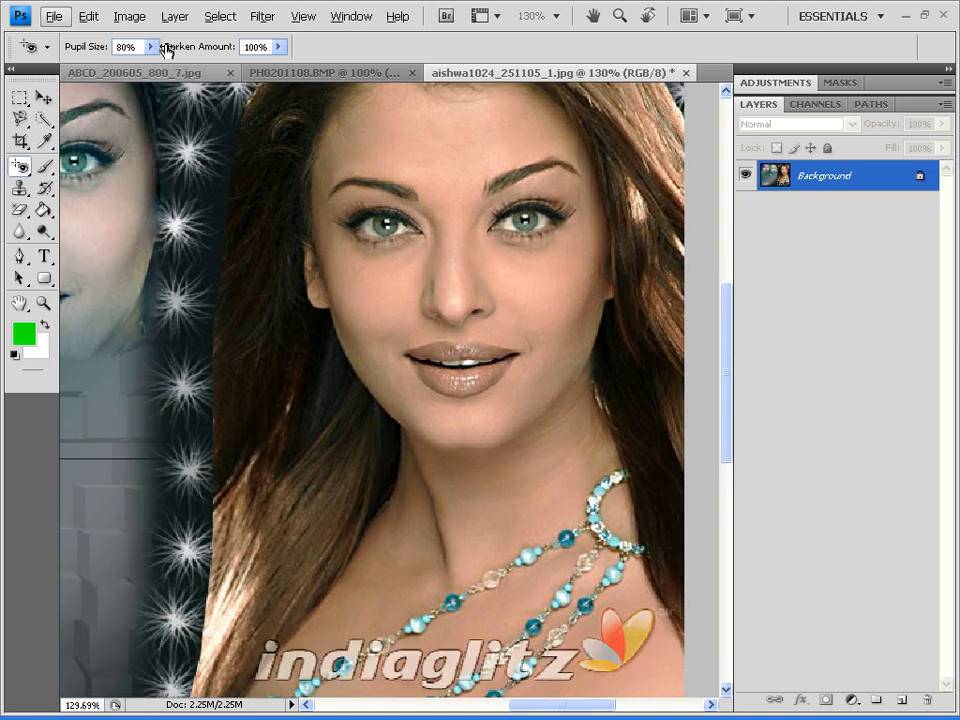
click(150, 46)
drag(160, 72, 172, 70)
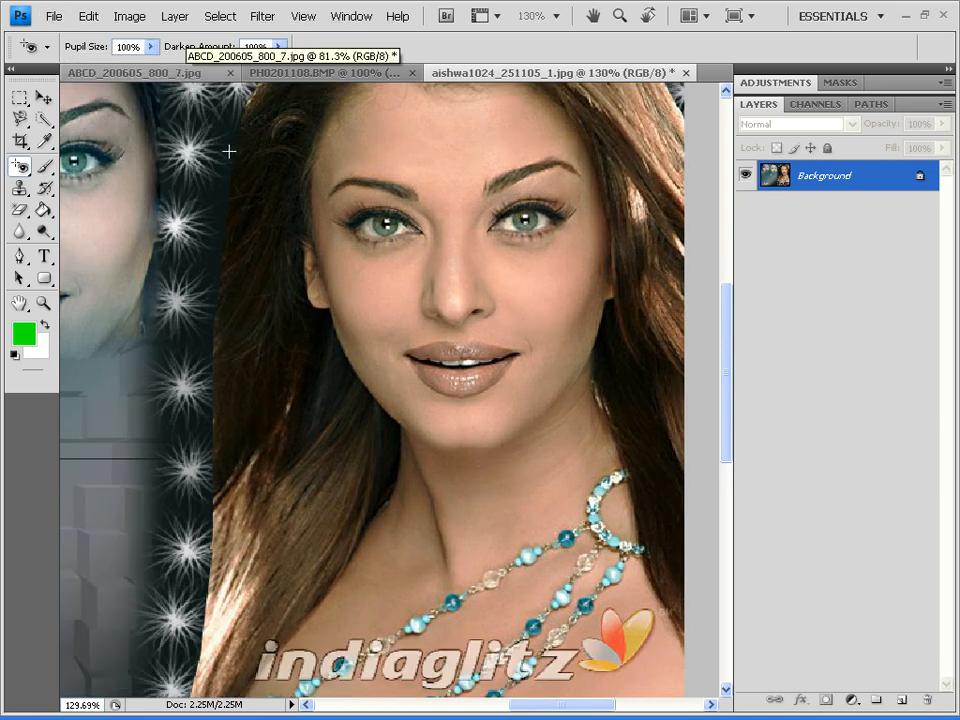
click(150, 46)
drag(150, 65, 91, 68)
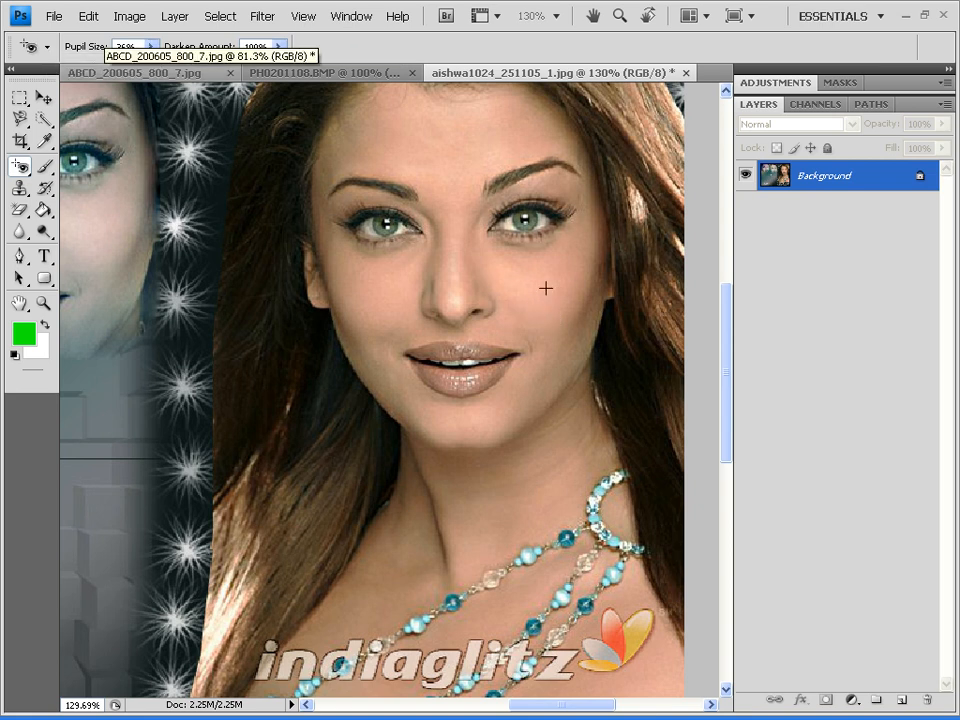
- Apply the Red Eye tool to several overlapping rectangular areas of the woman's cheek, between the eye and the corner of the mouth
scroll(591, 362, up, 2)
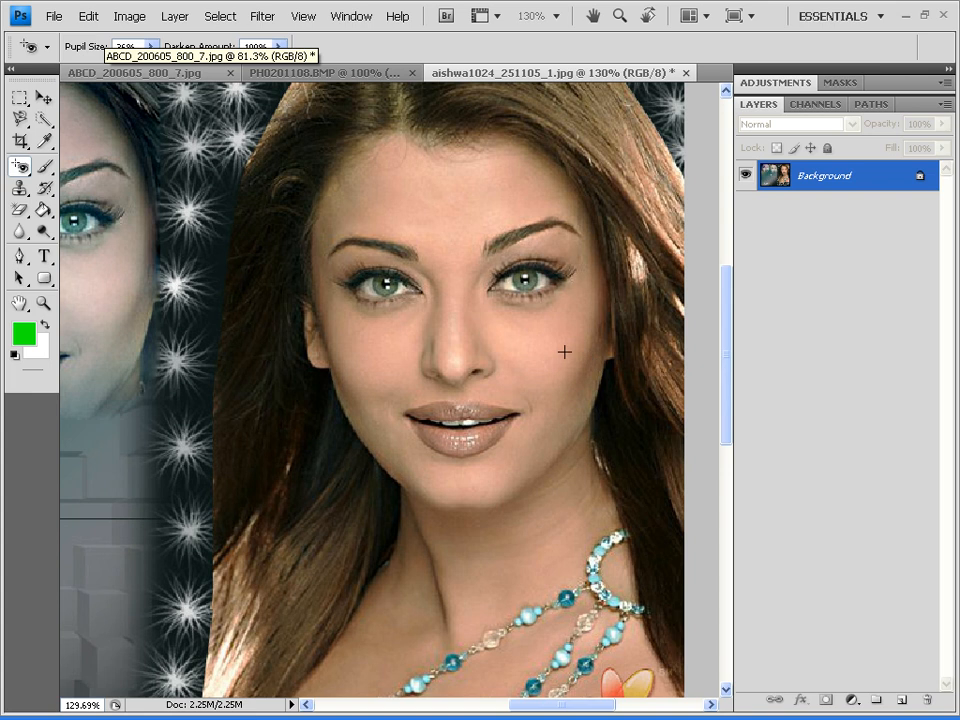
scroll(565, 352, up, 3)
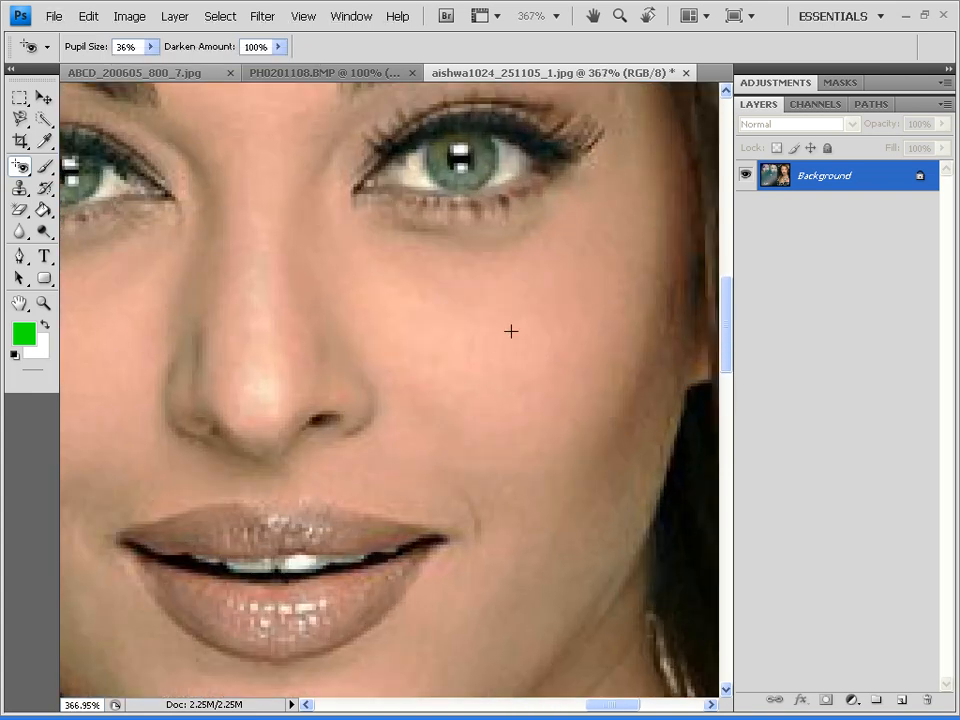
mouse_move(508, 335)
mouse_down()
mouse_move(538, 373)
mouse_move(557, 452)
mouse_up()
drag(525, 358, 564, 433)
mouse_move(516, 336)
mouse_down()
mouse_move(572, 428)
mouse_move(553, 449)
mouse_up()
drag(546, 356, 596, 424)
drag(435, 356, 563, 394)
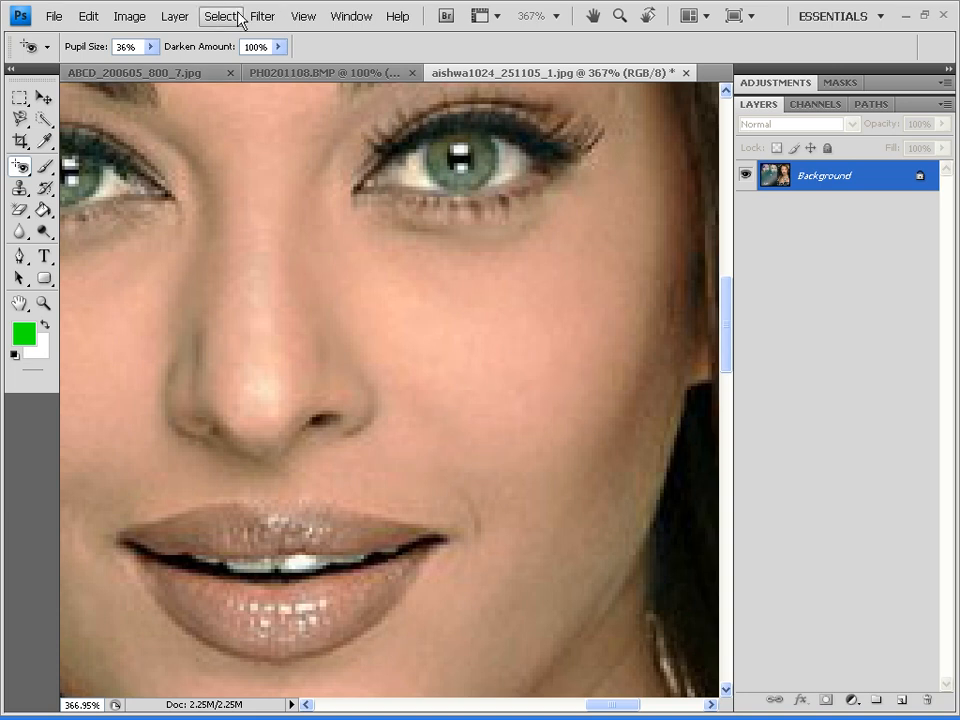
- Set the Red Eye pupil size to 100% and treat two more rectangular areas on the cheek
click(150, 46)
drag(146, 65, 240, 90)
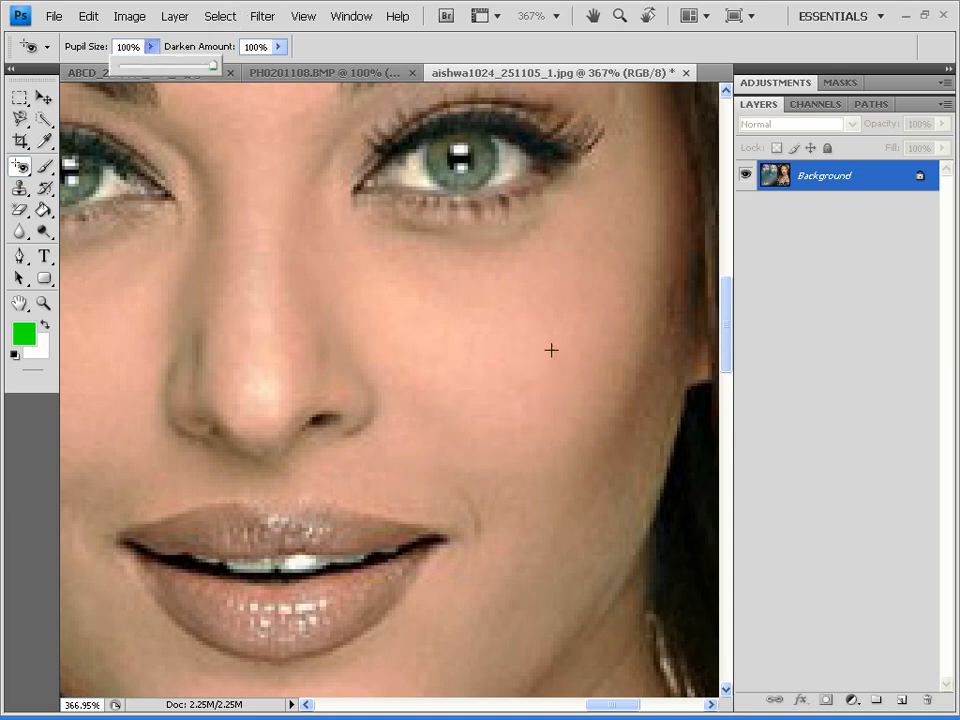
drag(489, 336, 529, 420)
drag(506, 317, 525, 369)
- Set the Red Eye darken amount to 43% and treat further rectangular areas of the same cheek
click(279, 46)
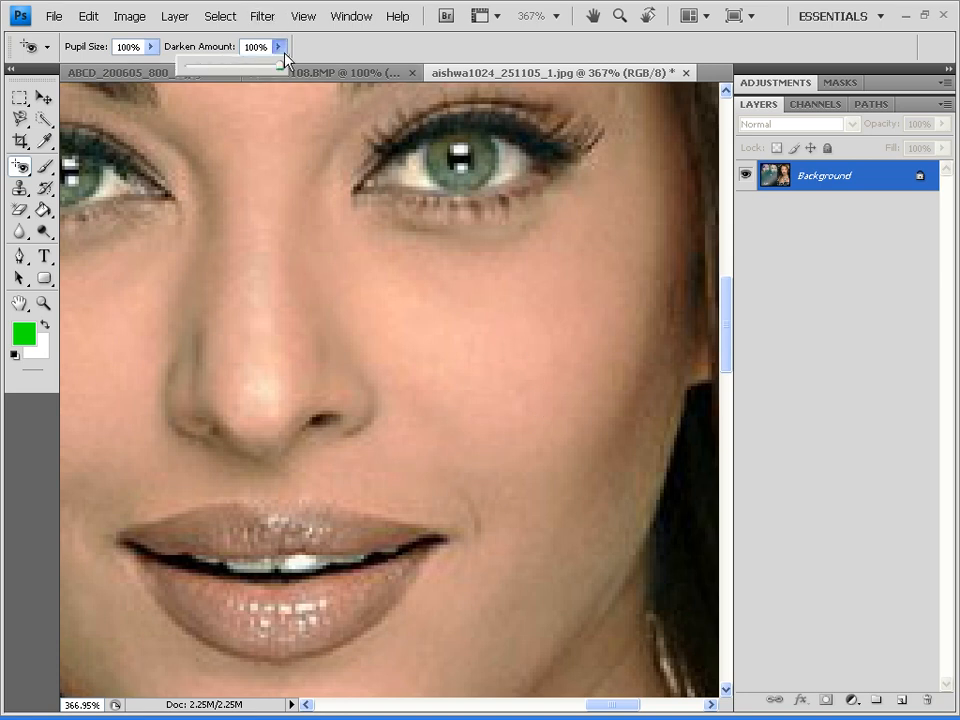
drag(236, 66, 222, 66)
click(514, 336)
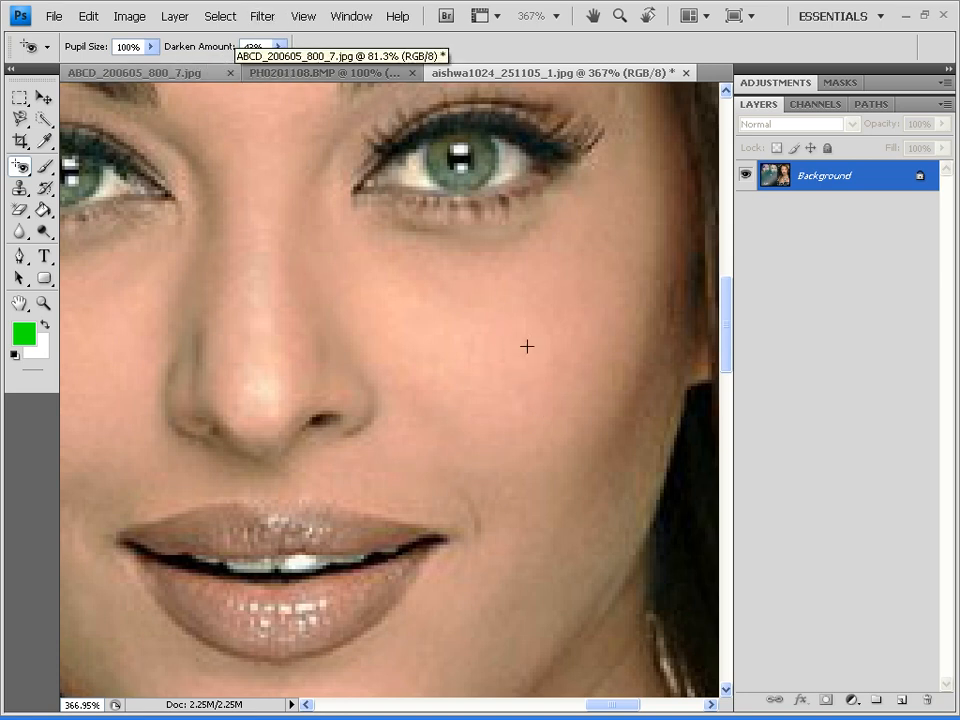
drag(529, 311, 585, 424)
drag(501, 294, 501, 345)
drag(516, 311, 544, 394)
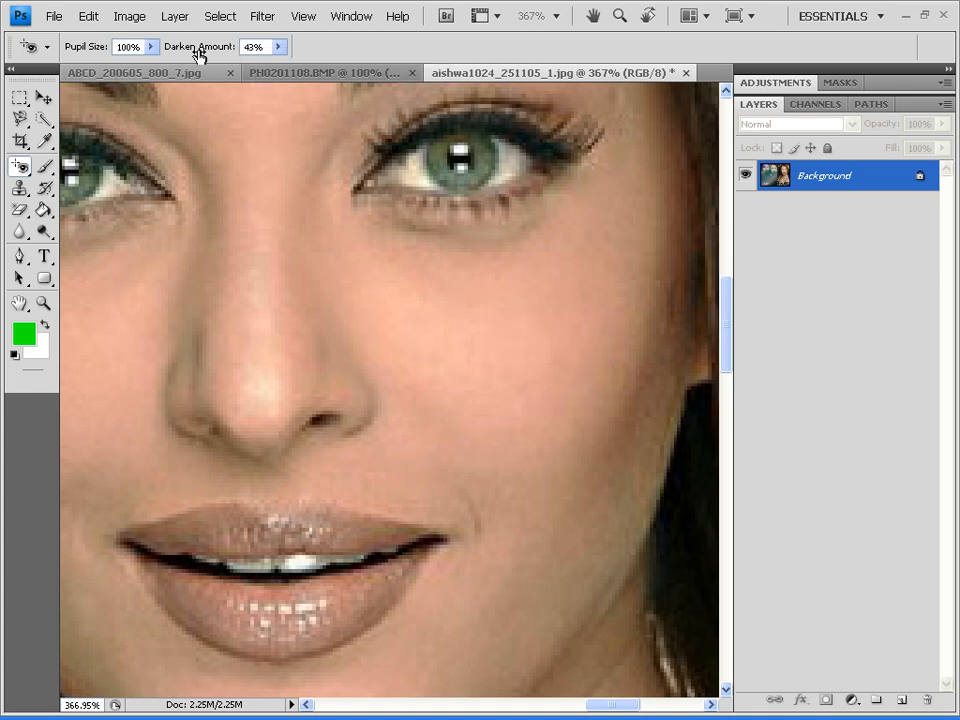
- Set the Red Eye darken amount to 100% and treat larger overlapping areas from below the eye down across the cheek
click(150, 46)
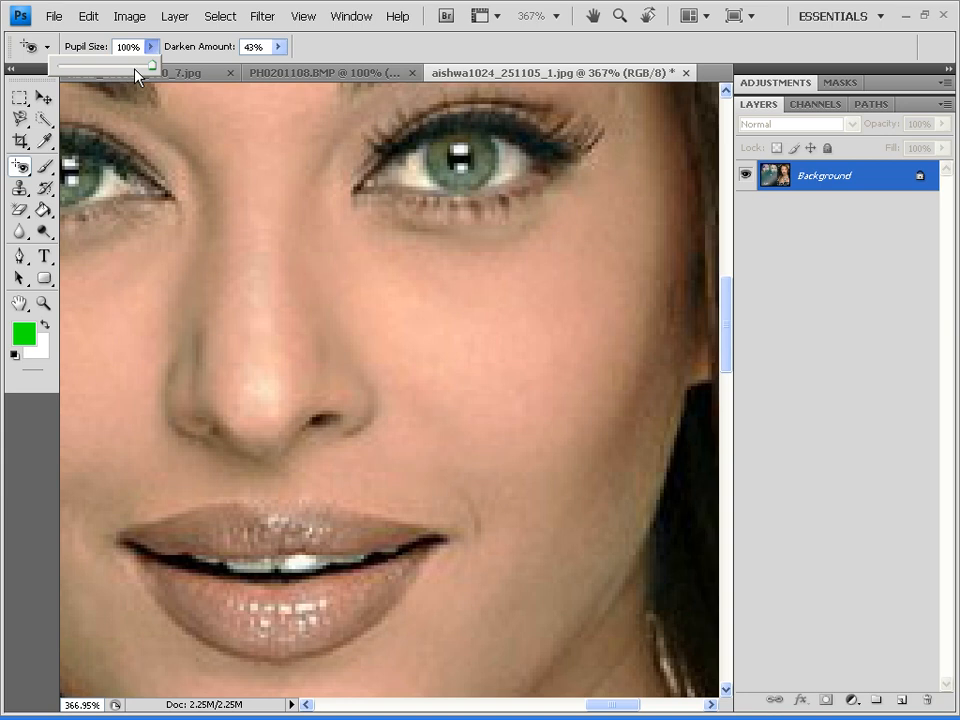
click(278, 46)
drag(331, 70, 341, 70)
drag(488, 307, 591, 403)
drag(535, 320, 577, 394)
drag(497, 280, 606, 390)
drag(460, 261, 499, 347)
drag(404, 241, 570, 395)
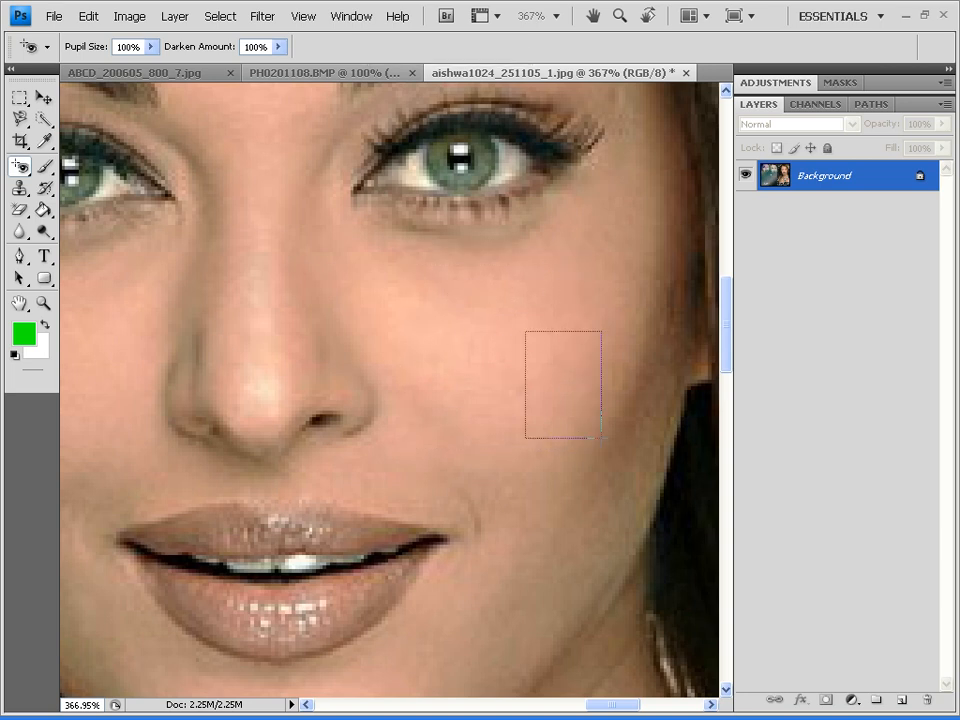